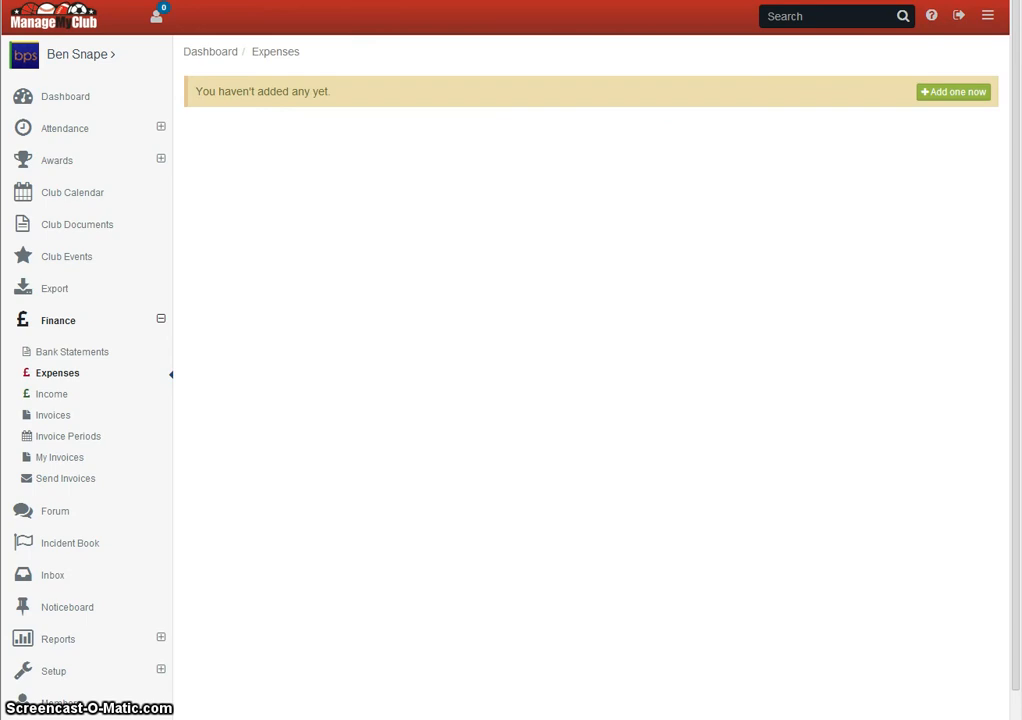
- Open a new expense form and check which account codes are available for it
{"action": "left_click", "coordinate": [980, 92]}
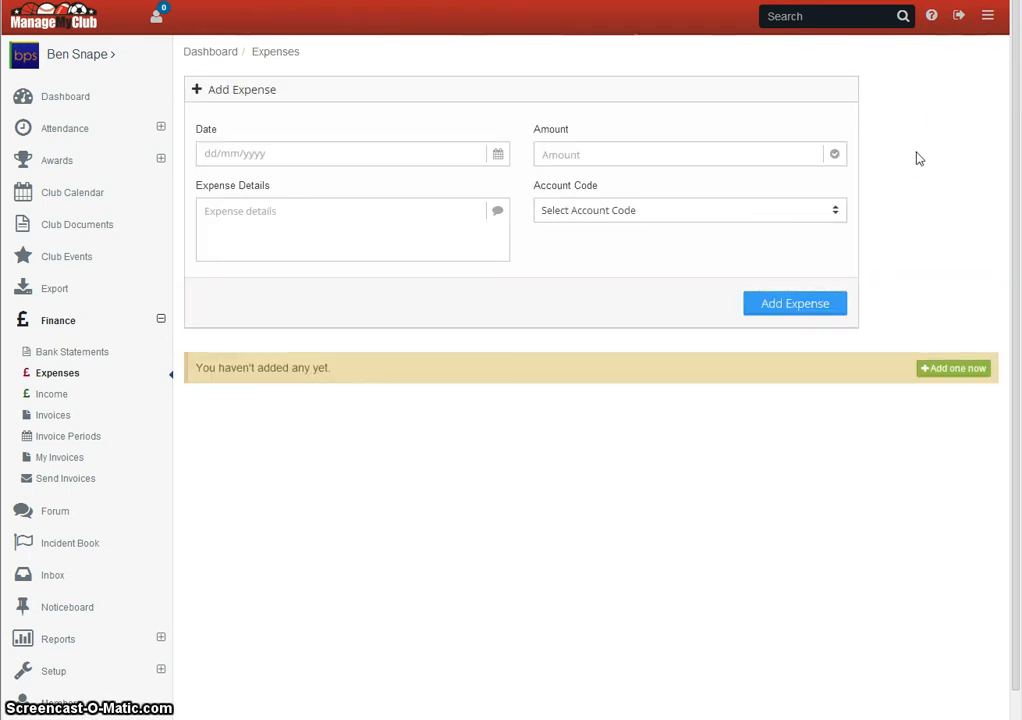
{"action": "left_click", "coordinate": [653, 215]}
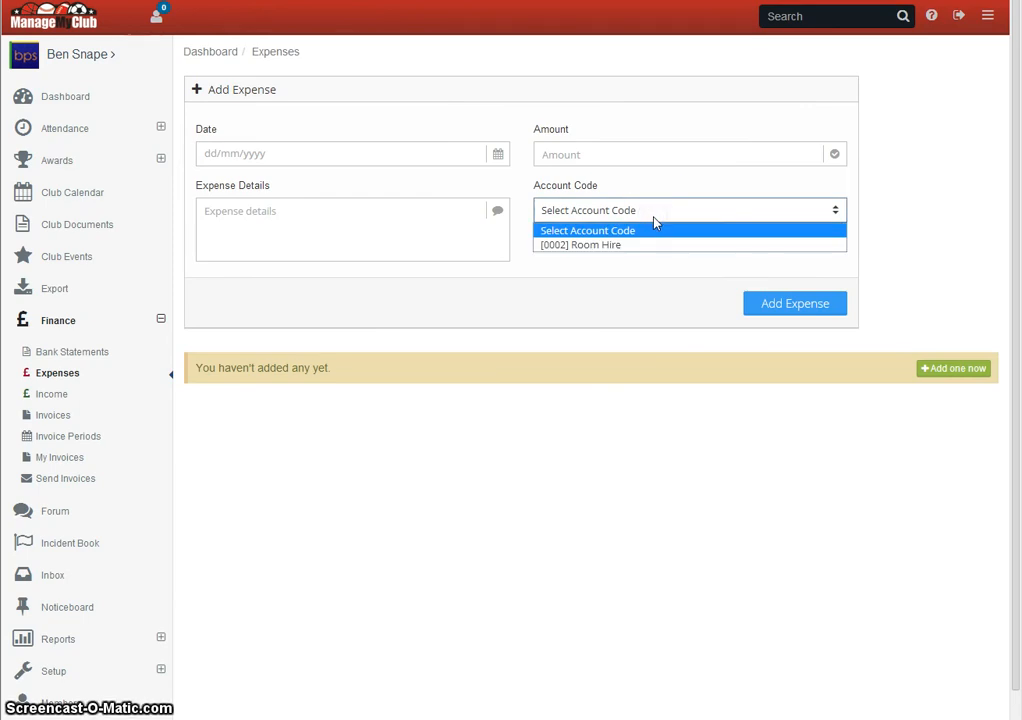
{"action": "left_click", "coordinate": [536, 371]}
- Show the finance options in the club setup area, including account codes
{"action": "left_click", "coordinate": [50, 668]}
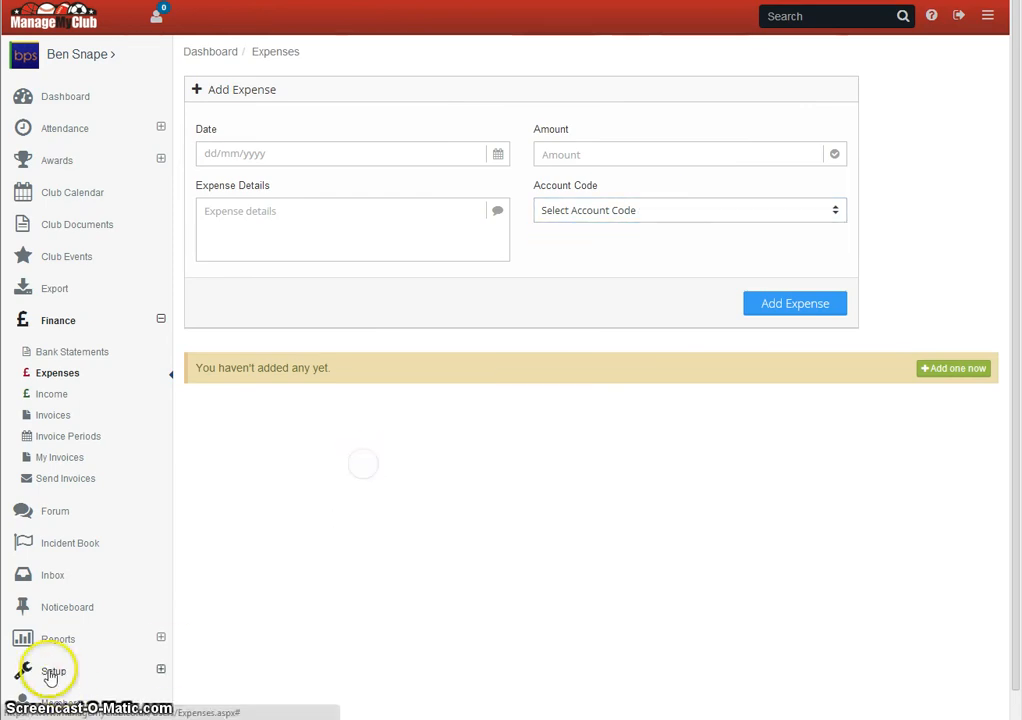
{"action": "left_click", "coordinate": [181, 588]}
{"action": "left_click", "coordinate": [62, 557]}
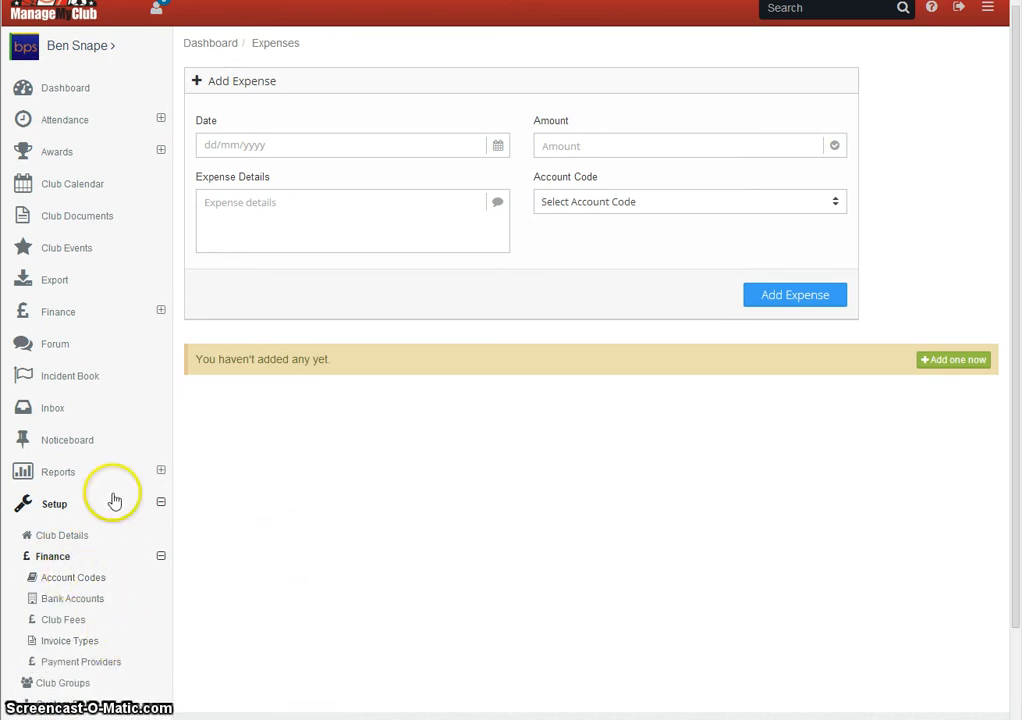
{"action": "scroll", "coordinate": [300, 445], "scroll_direction": "up", "scroll_amount": 1}
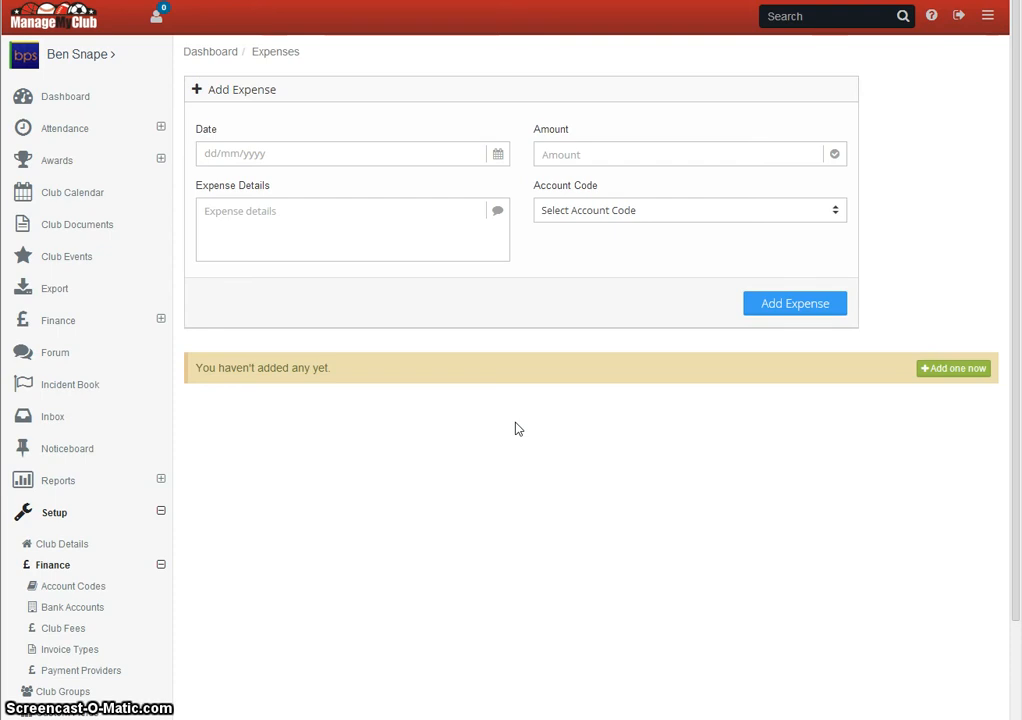
- Open the details of bank statement 1 and examine the amounts, details and dates of its transactions
{"action": "left_click", "coordinate": [55, 323]}
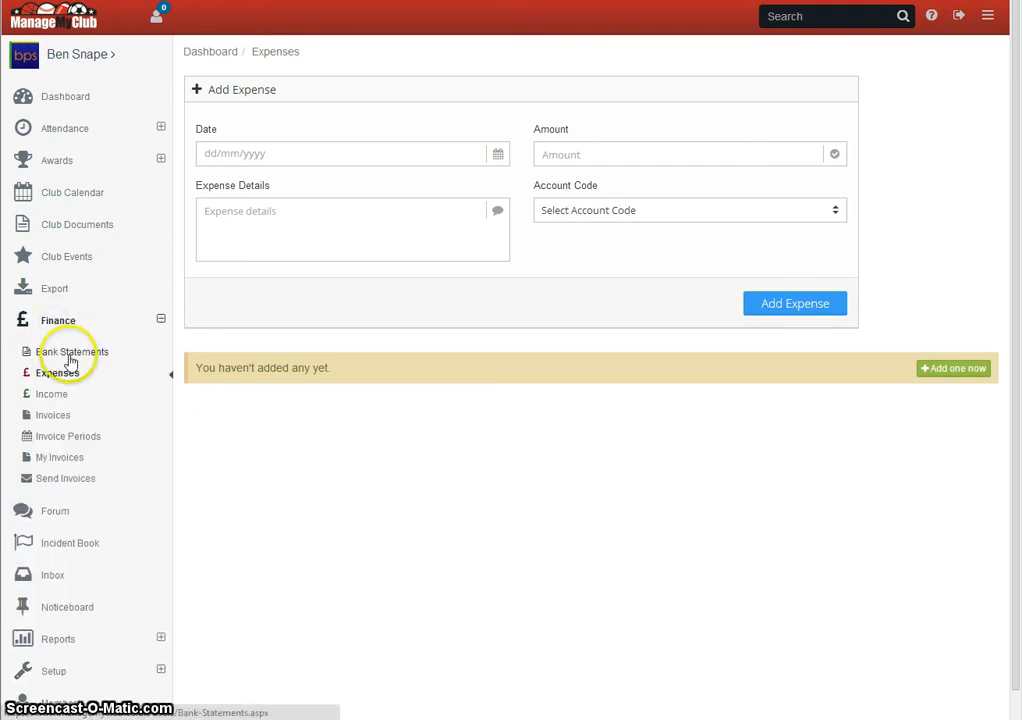
{"action": "left_click", "coordinate": [69, 356]}
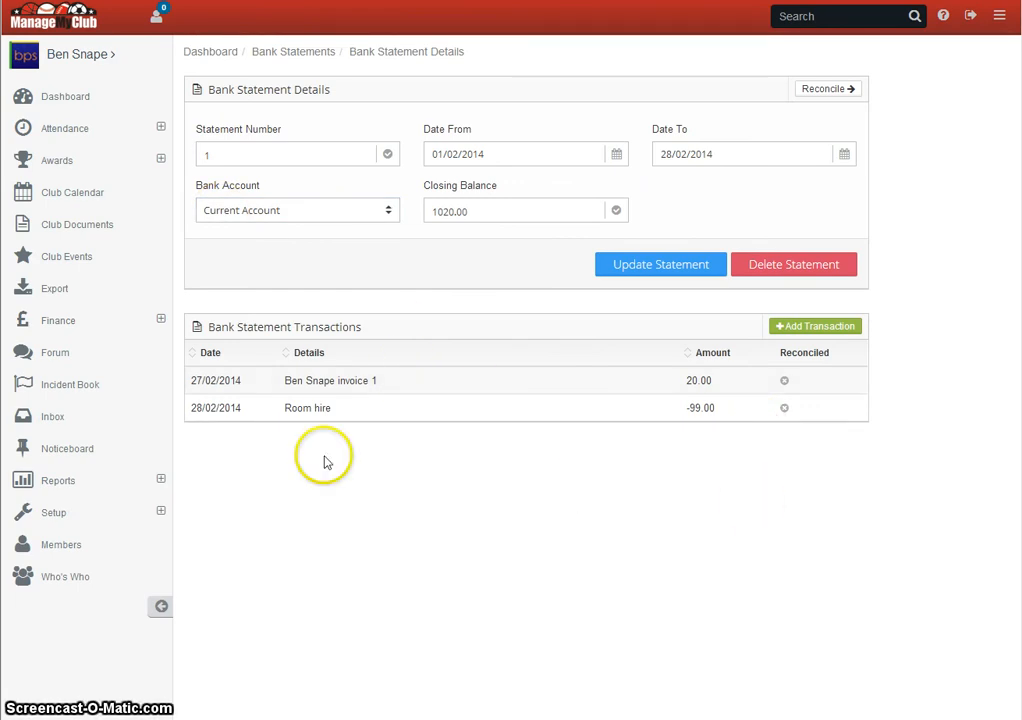
{"action": "left_click_drag", "start_coordinate": [688, 380], "coordinate": [716, 379]}
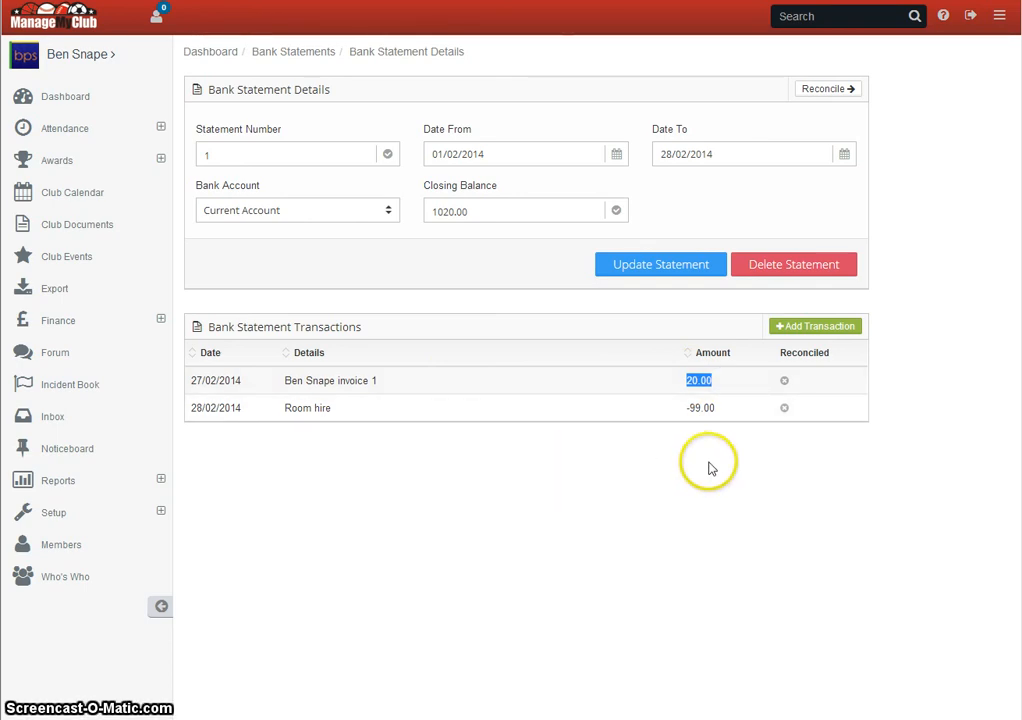
{"action": "left_click", "coordinate": [689, 408]}
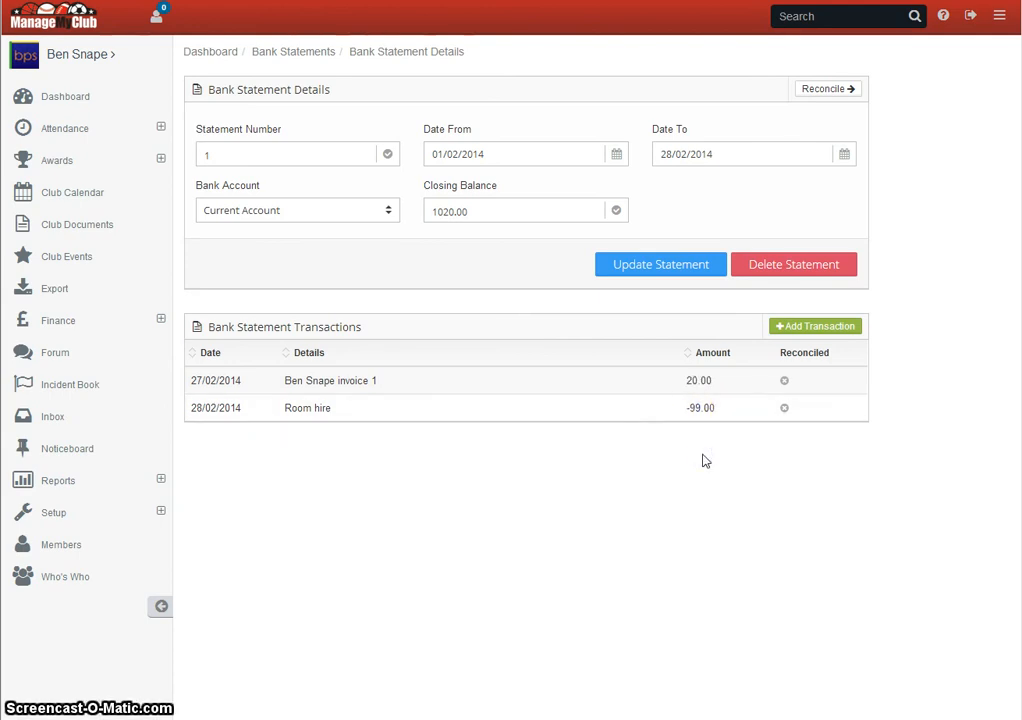
{"action": "left_click_drag", "start_coordinate": [285, 409], "coordinate": [334, 403]}
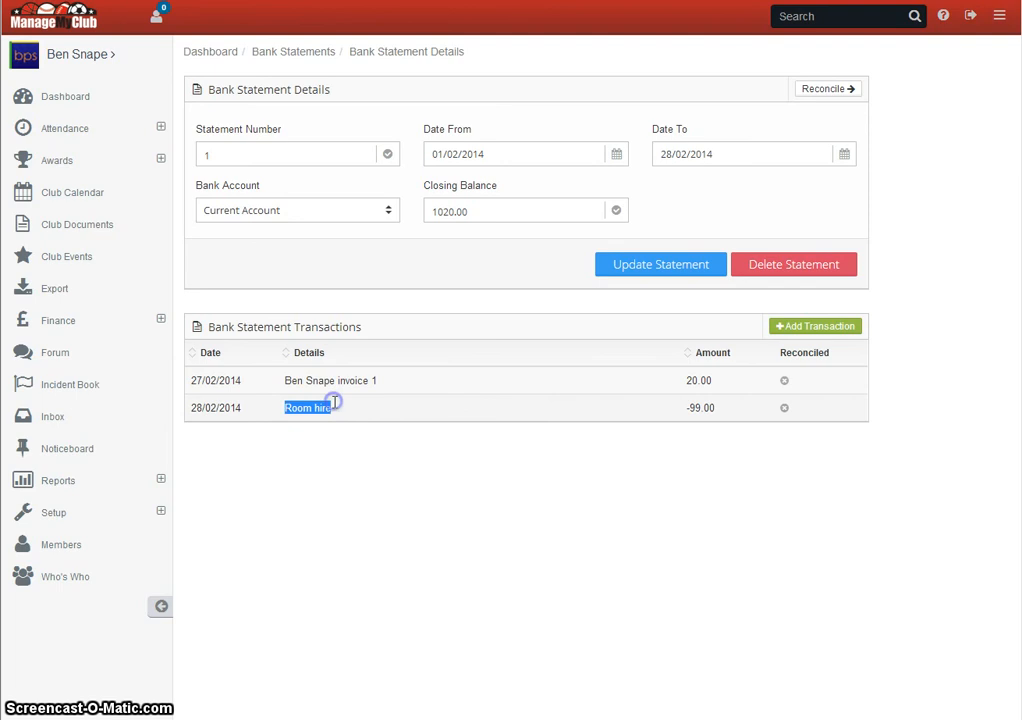
{"action": "left_click", "coordinate": [198, 422]}
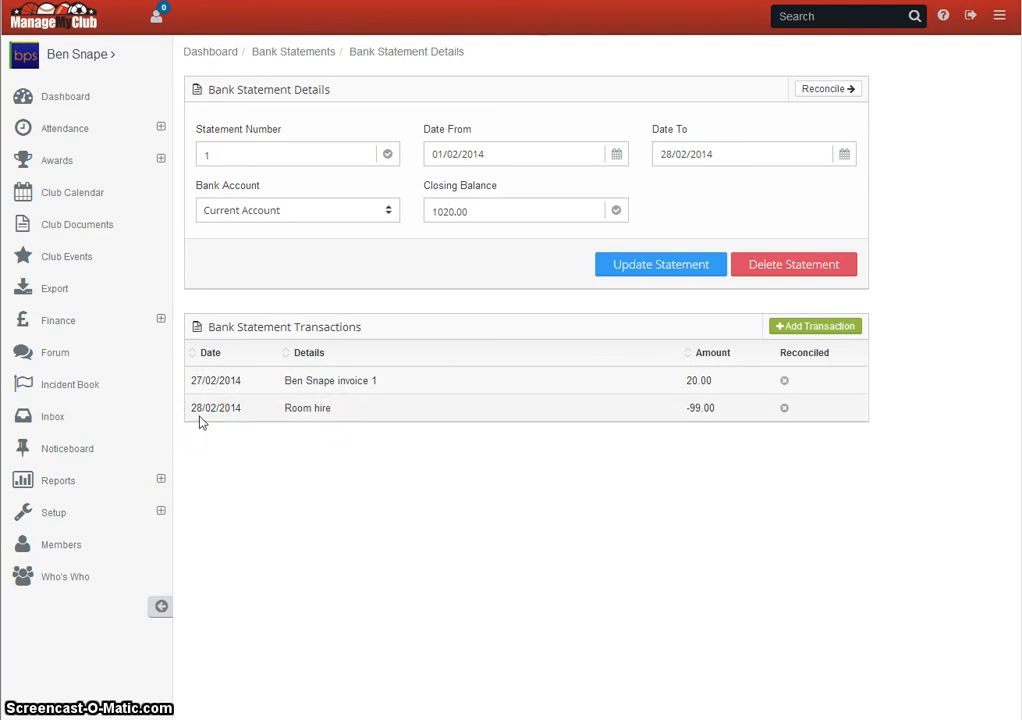
{"action": "left_click", "coordinate": [201, 422]}
{"action": "left_click", "coordinate": [833, 326]}
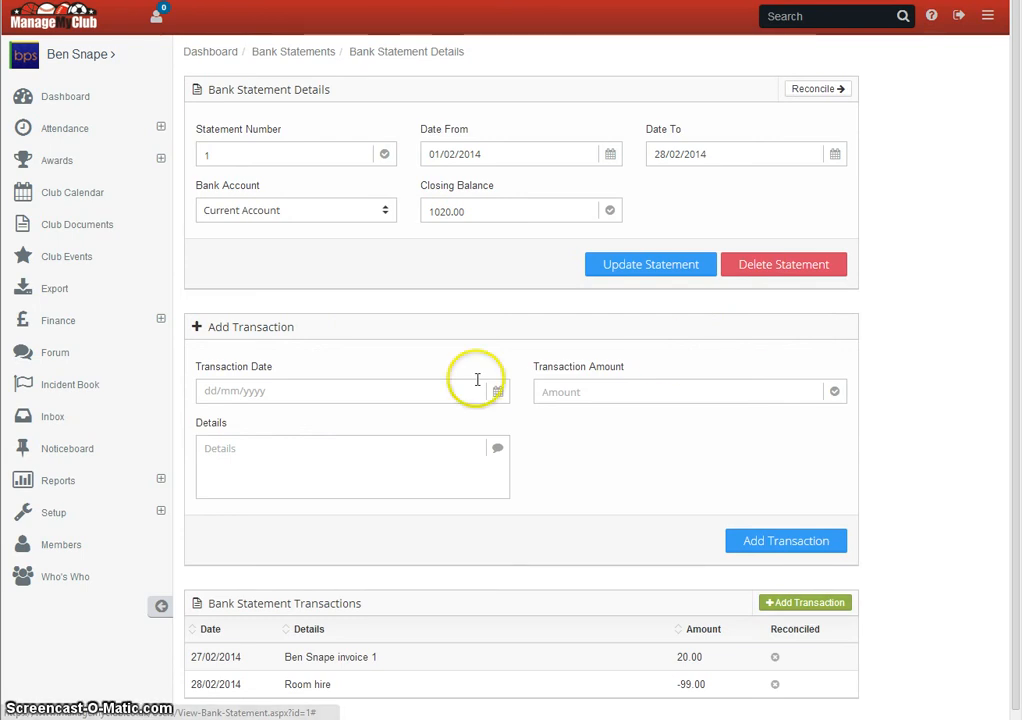
{"action": "left_click", "coordinate": [548, 392]}
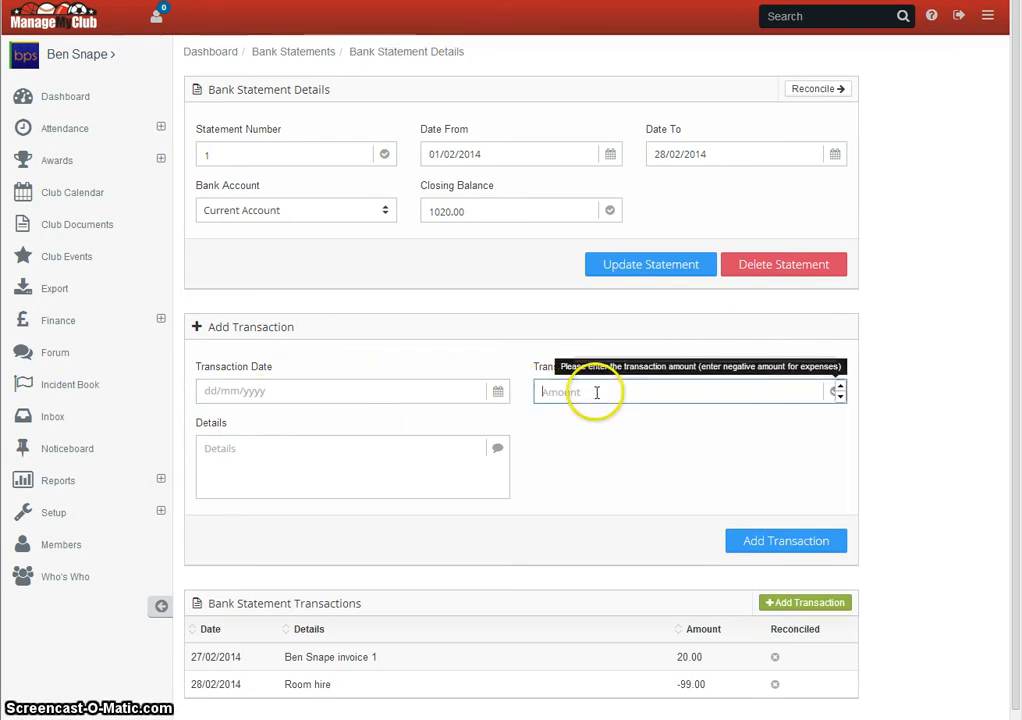
{"action": "type", "text": "-"}
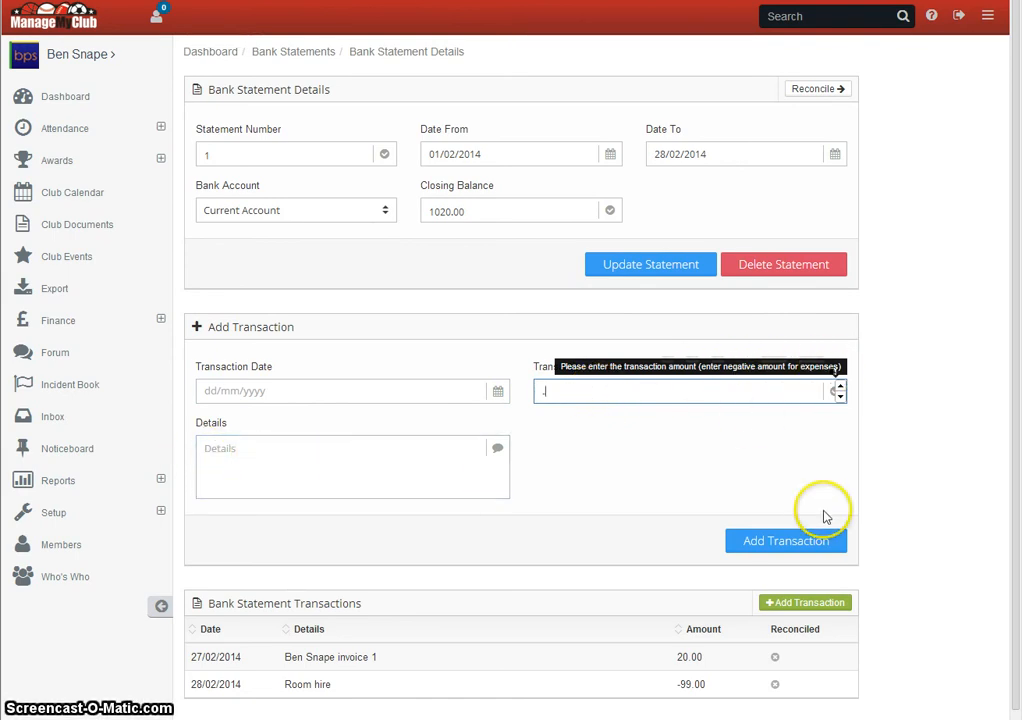
{"action": "left_click", "coordinate": [808, 602]}
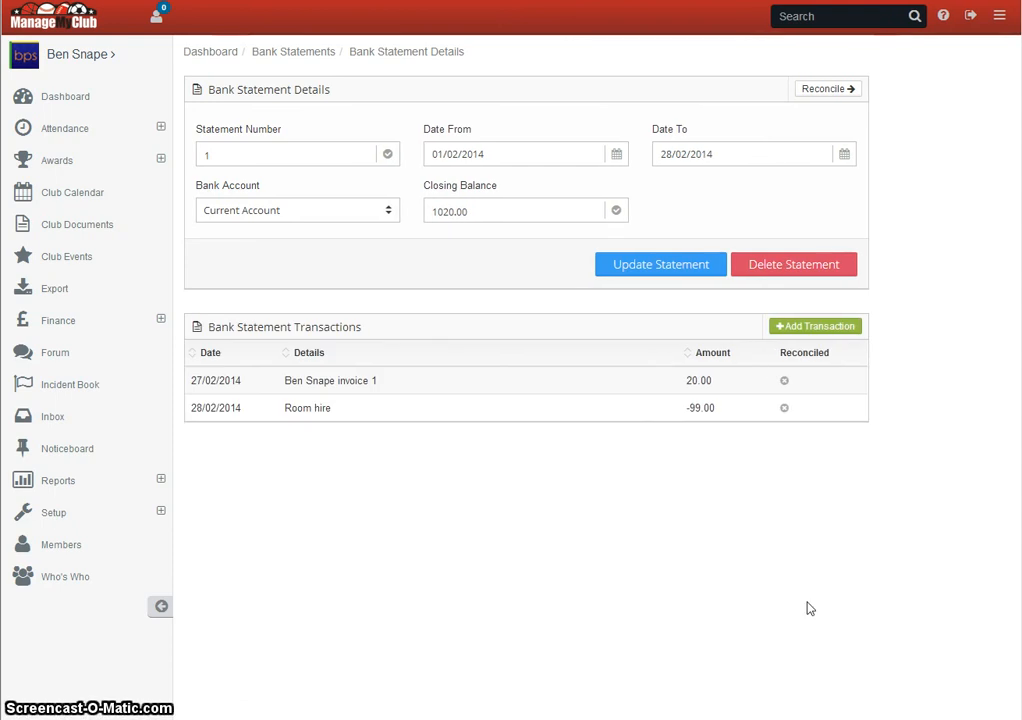
- Open the bank reconciliation for statement 1 and show the finance pages in the navigation
{"action": "left_click", "coordinate": [824, 93]}
{"action": "left_click", "coordinate": [299, 240]}
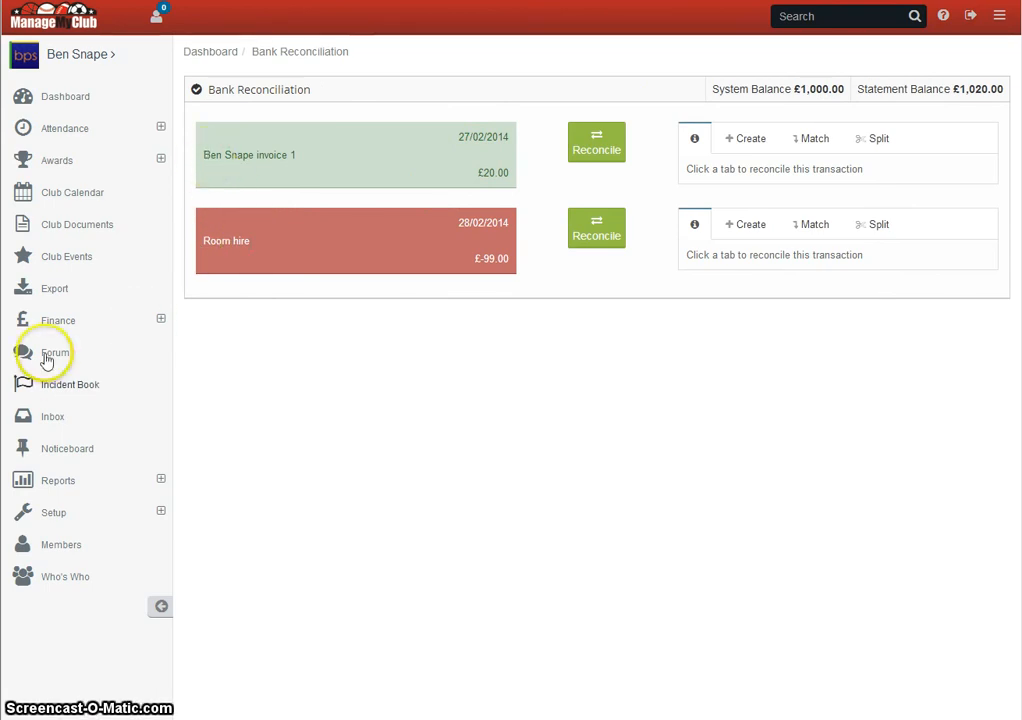
{"action": "left_click", "coordinate": [56, 323]}
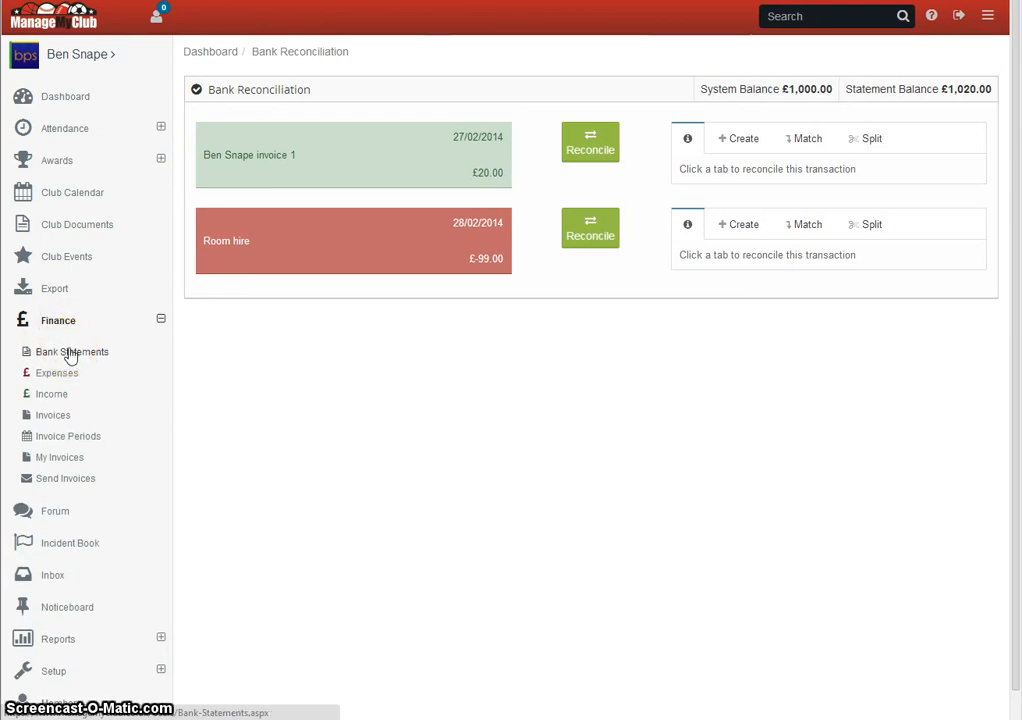
{"action": "left_click", "coordinate": [71, 357]}
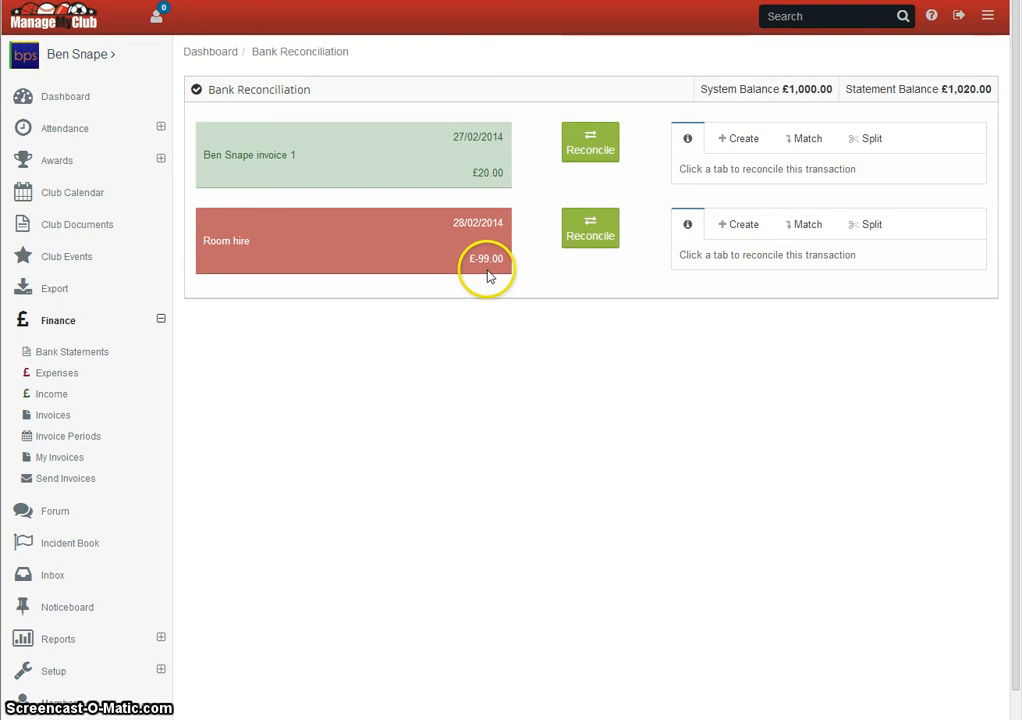
- Check which existing expense records can be matched to the room hire transaction, and reload the reconciliation page
{"action": "left_click_drag", "start_coordinate": [504, 260], "coordinate": [471, 259]}
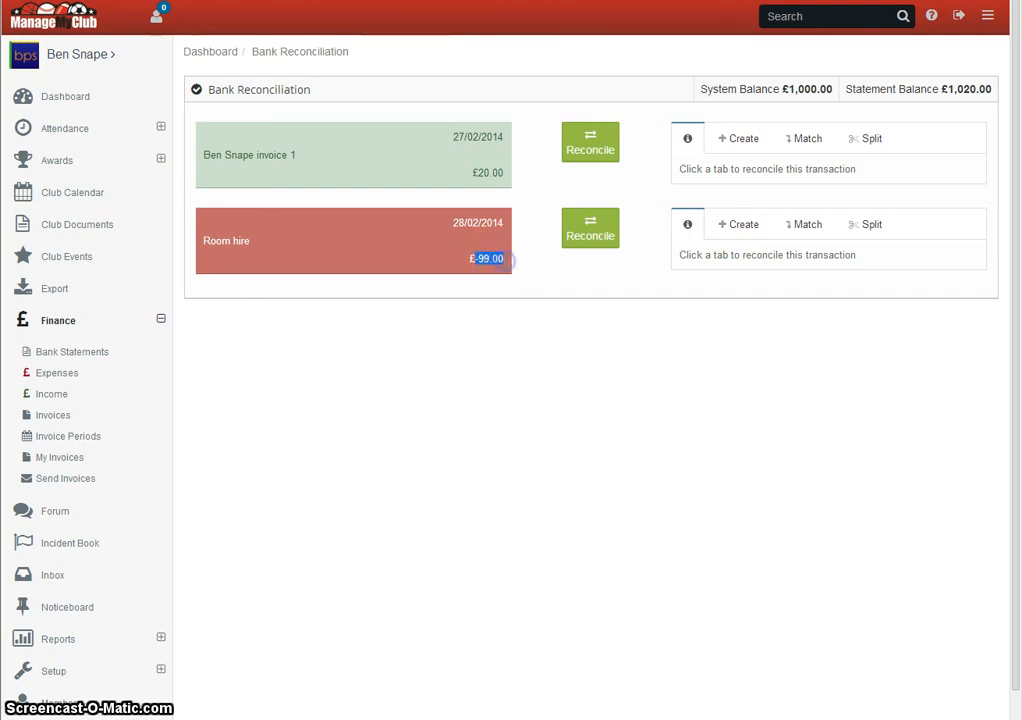
{"action": "left_click", "coordinate": [806, 232]}
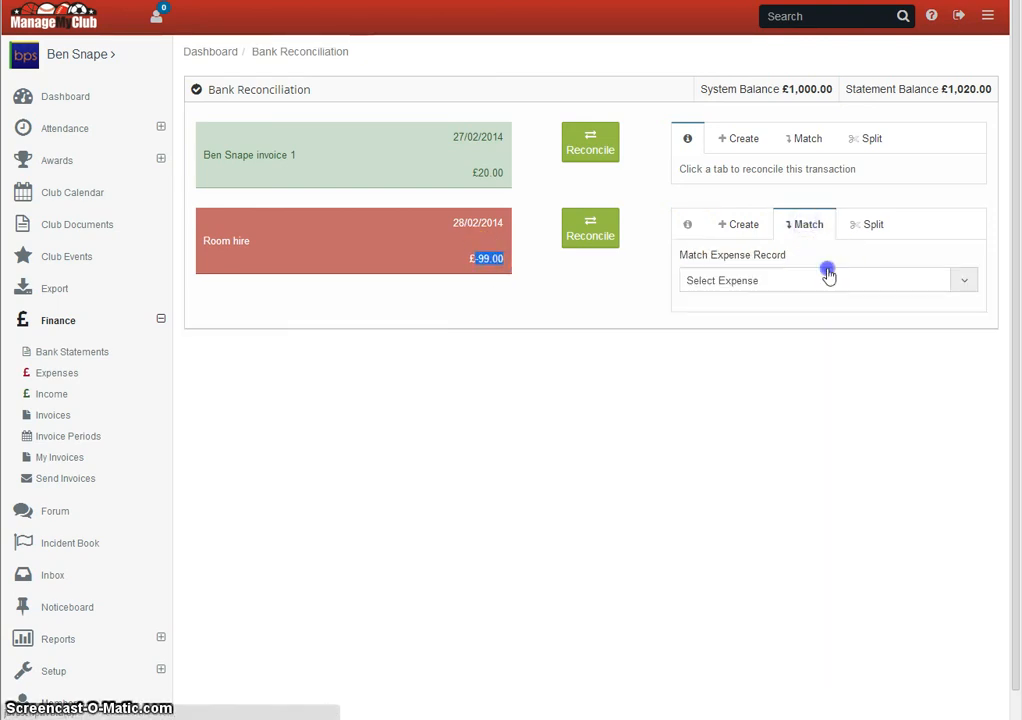
{"action": "left_click", "coordinate": [828, 276]}
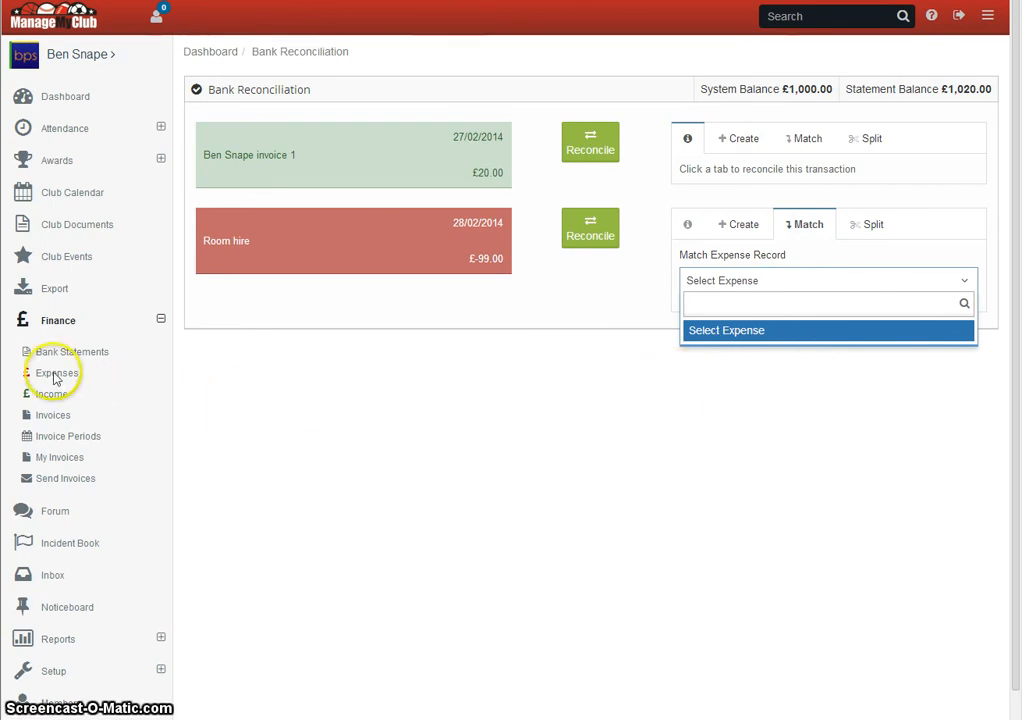
{"action": "left_click", "coordinate": [931, 425]}
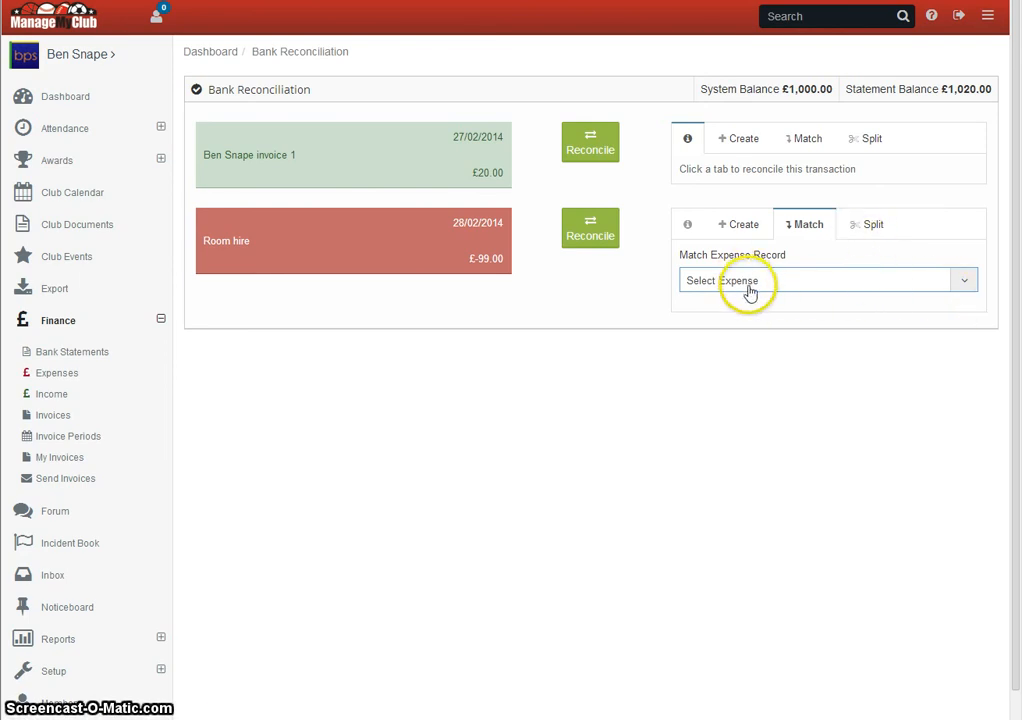
{"action": "left_click_drag", "start_coordinate": [469, 259], "coordinate": [525, 281]}
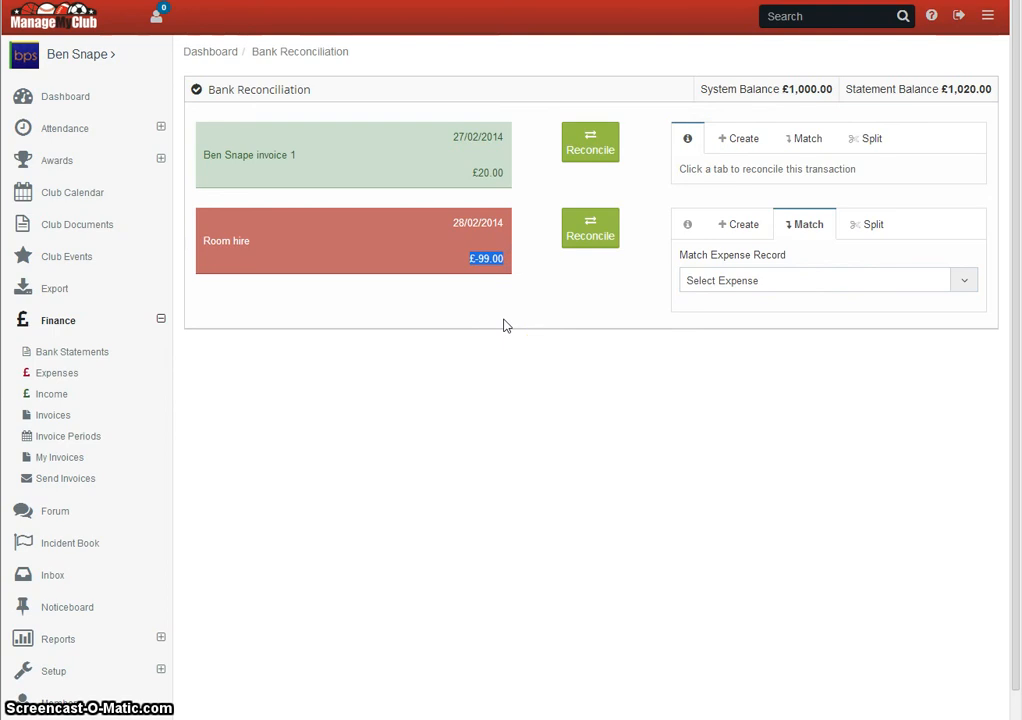
{"action": "key", "text": "F5"}
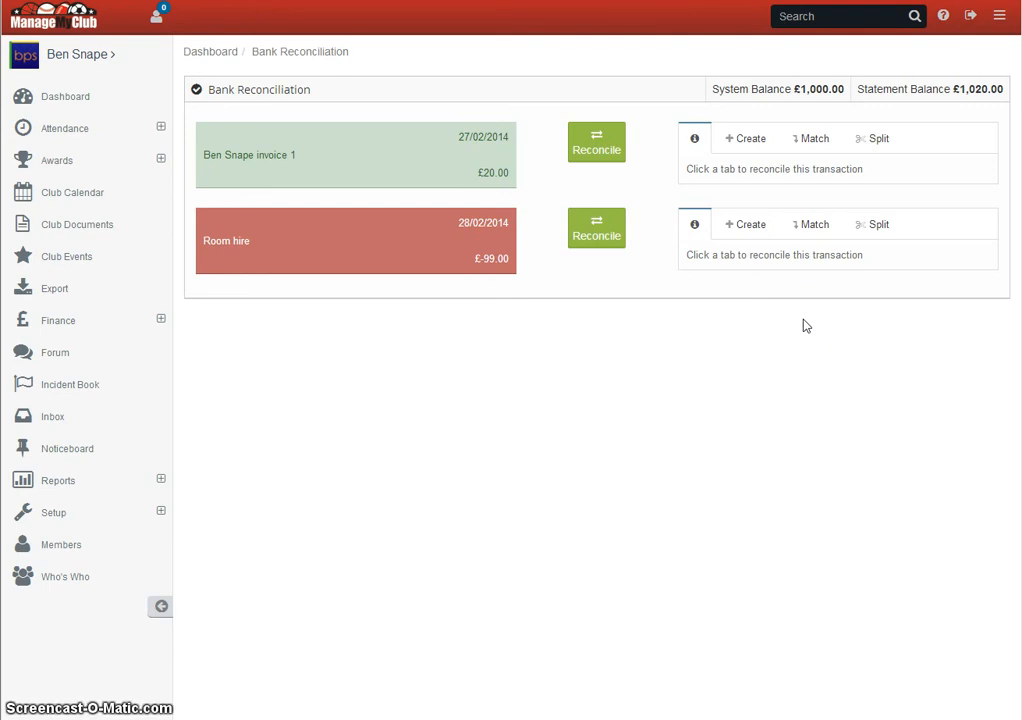
- Create a new expense for the room hire transaction and assign the account code [0002] Room Hire
{"action": "left_click", "coordinate": [752, 227]}
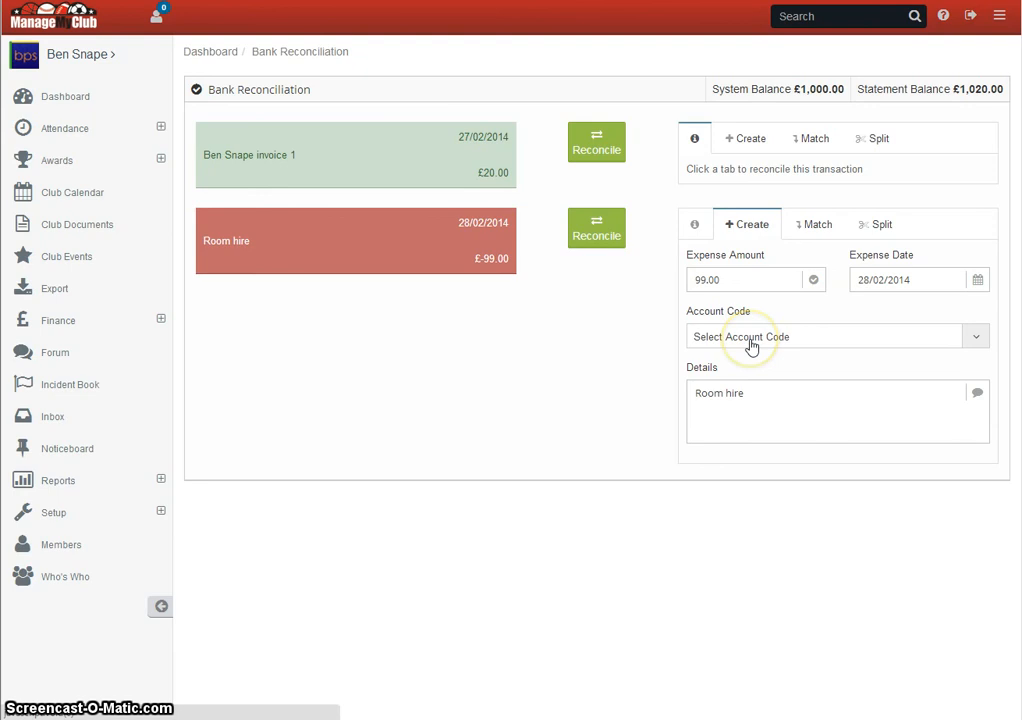
{"action": "left_click", "coordinate": [980, 340]}
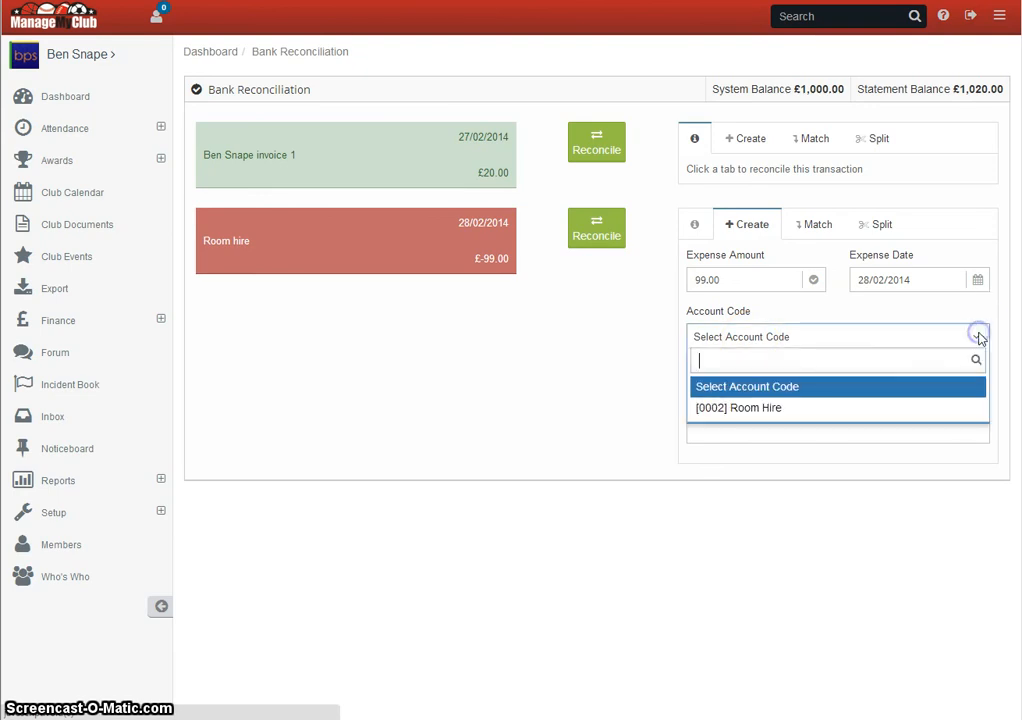
{"action": "left_click", "coordinate": [787, 408]}
{"action": "left_click", "coordinate": [725, 342]}
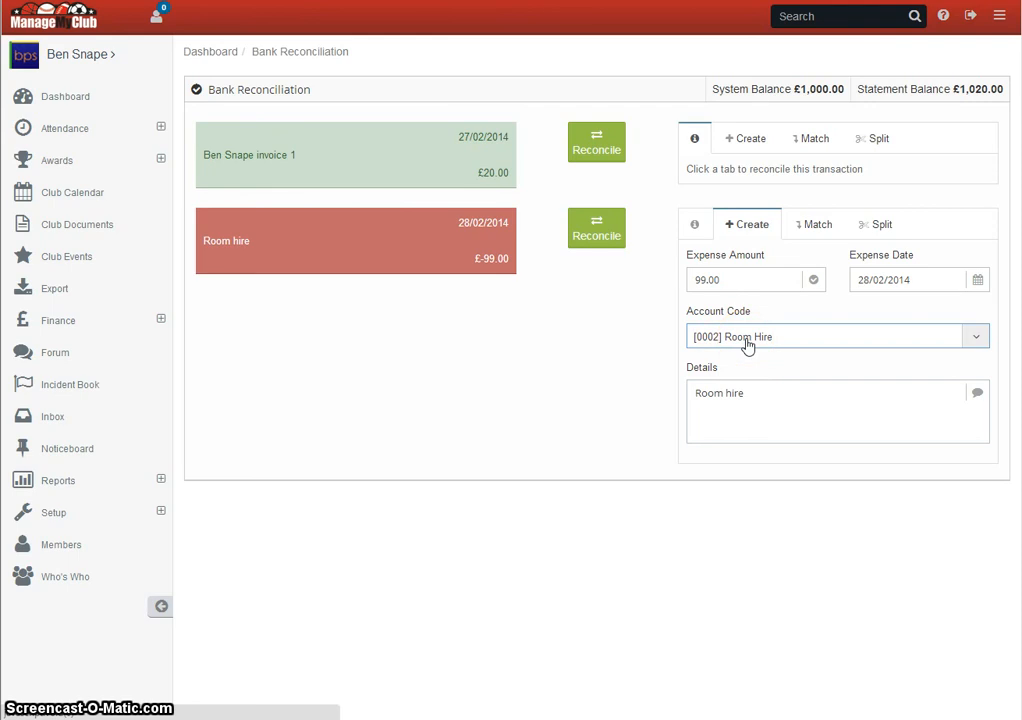
- Show where account codes are managed within the club's finance setup
{"action": "left_click", "coordinate": [55, 514]}
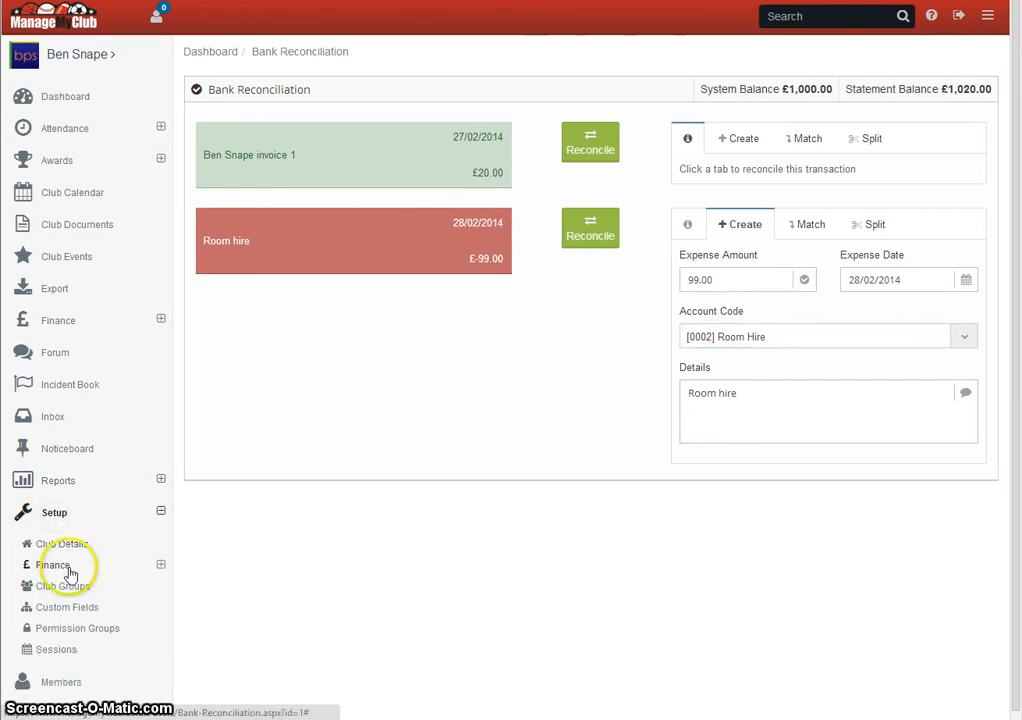
{"action": "left_click", "coordinate": [60, 565]}
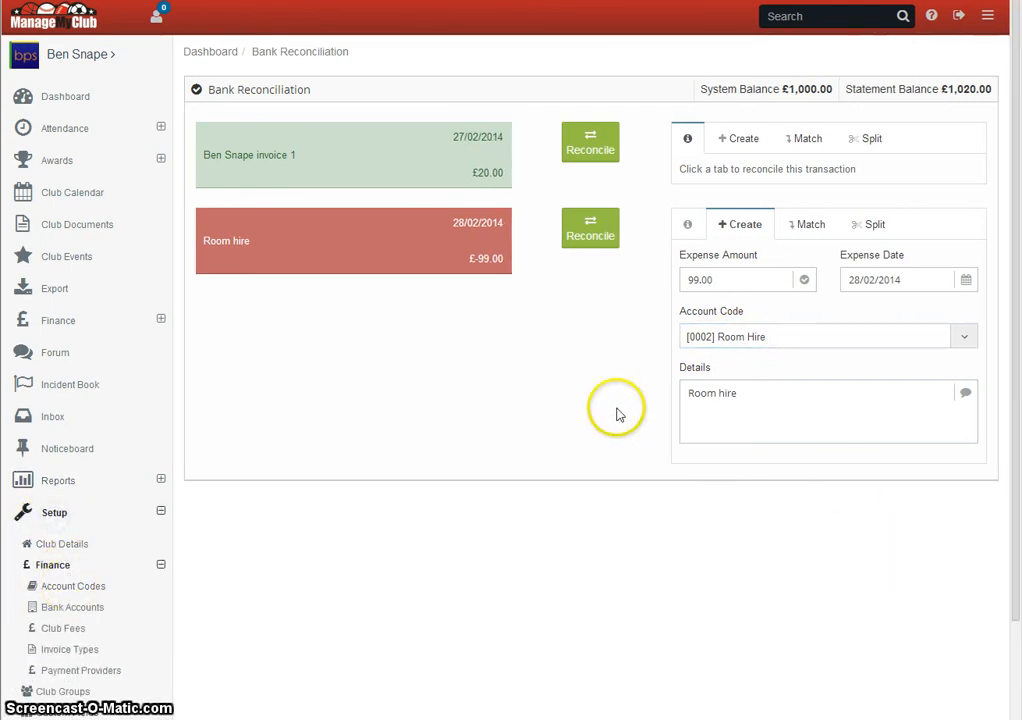
{"action": "left_click", "coordinate": [579, 376]}
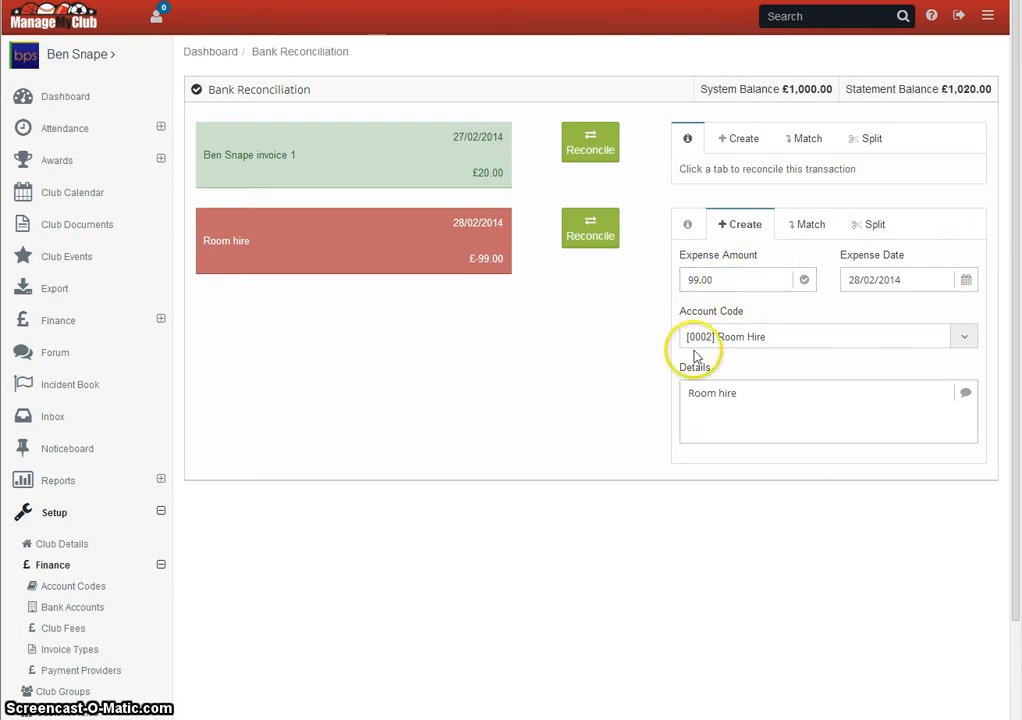
- Keep the expense details as Room hire and reconcile the room hire transaction with the new expense
{"action": "left_click", "coordinate": [741, 400]}
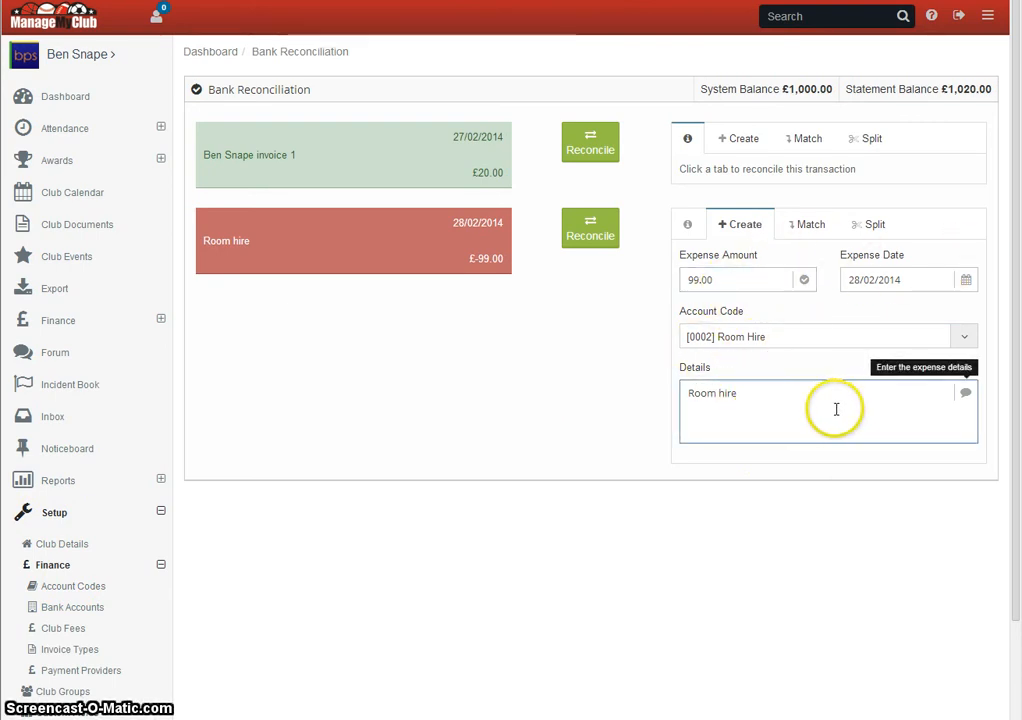
{"action": "left_click", "coordinate": [589, 236]}
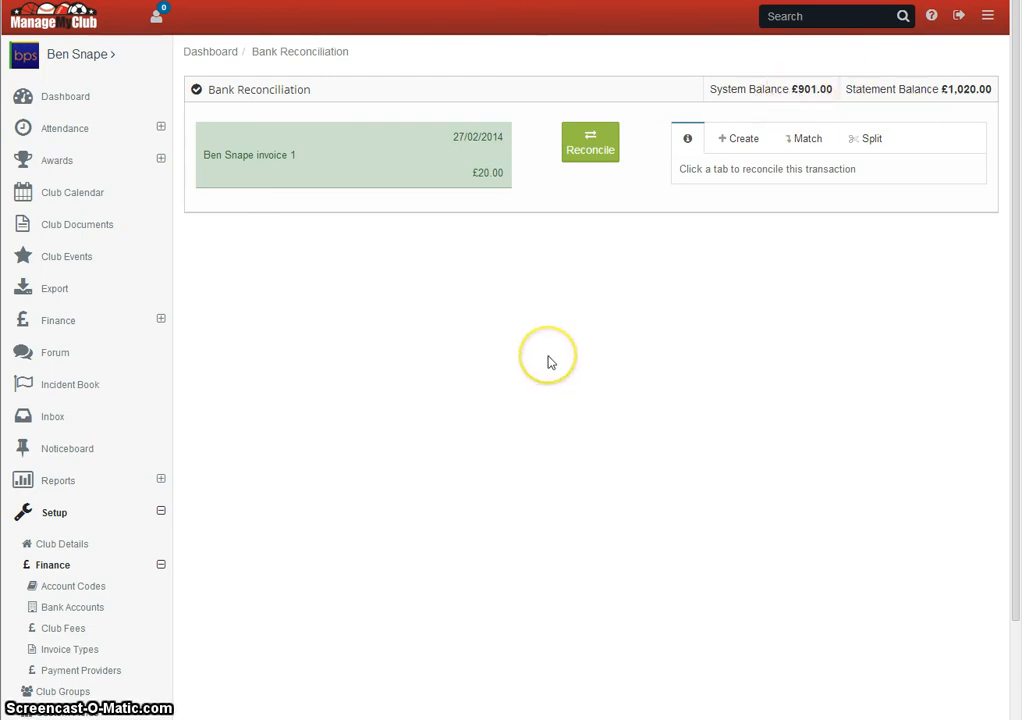
- Check the expenses list for the reconciled room hire record and open the expense dated 28/02/2014
{"action": "left_click", "coordinate": [88, 321]}
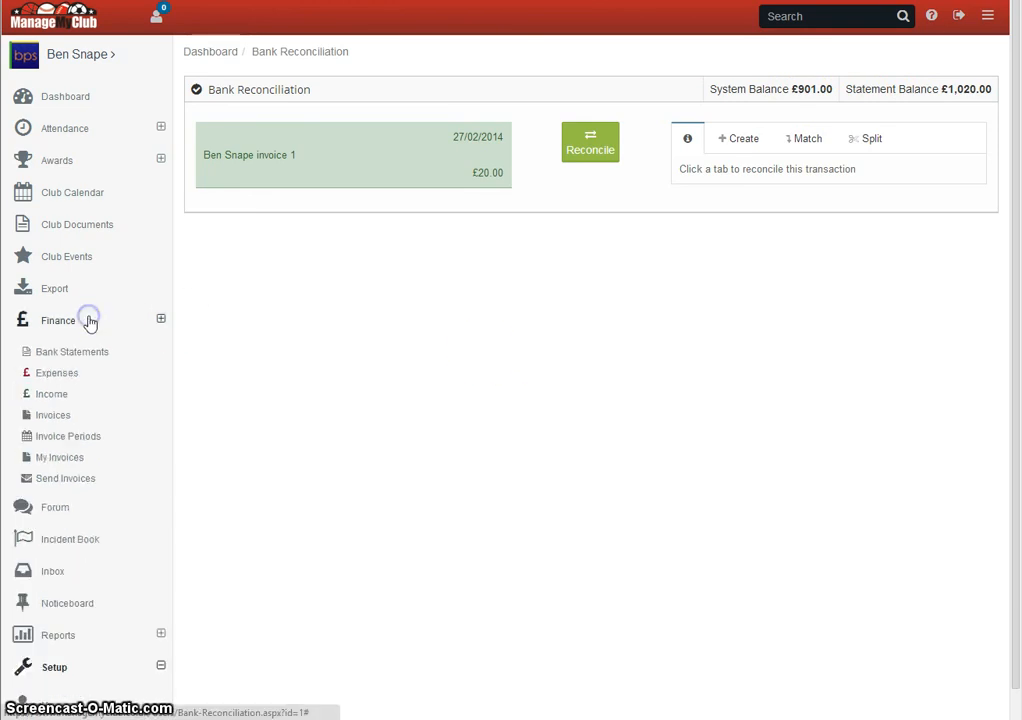
{"action": "left_click", "coordinate": [53, 375]}
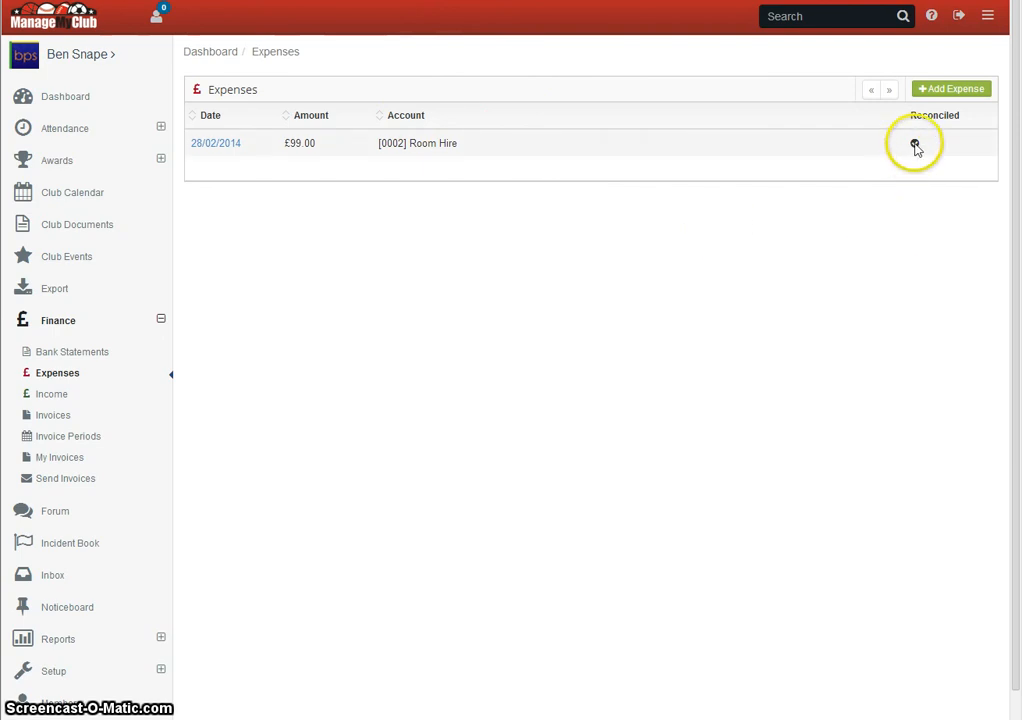
{"action": "left_click", "coordinate": [210, 143]}
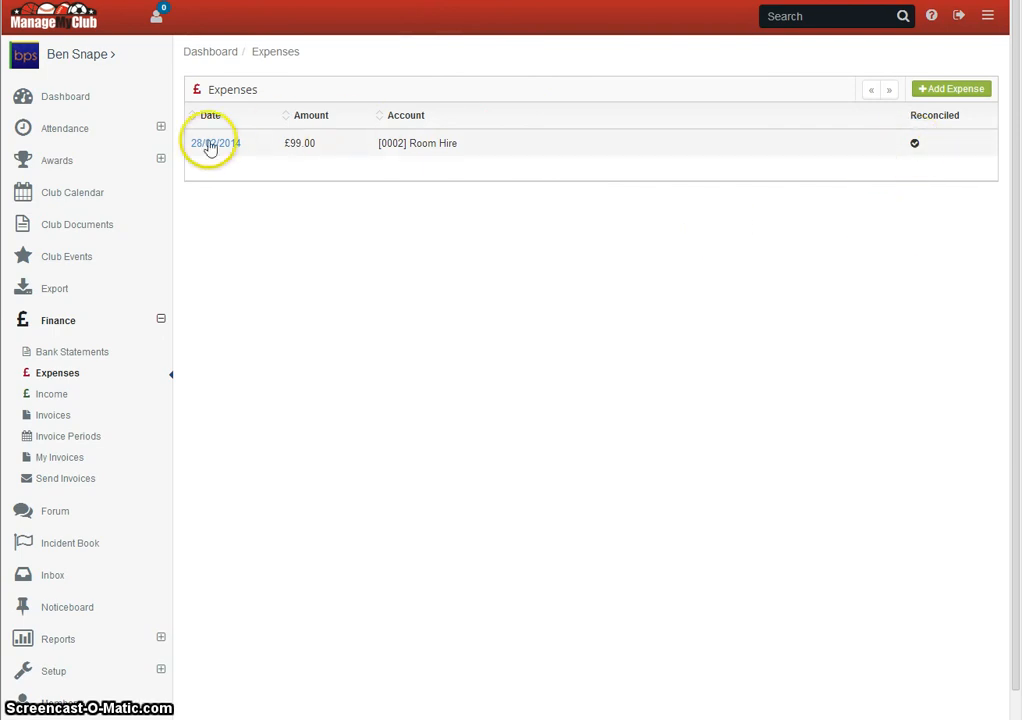
- Delete the room hire expense dated 28/02/2014 and confirm the deletion
{"action": "left_click", "coordinate": [228, 203]}
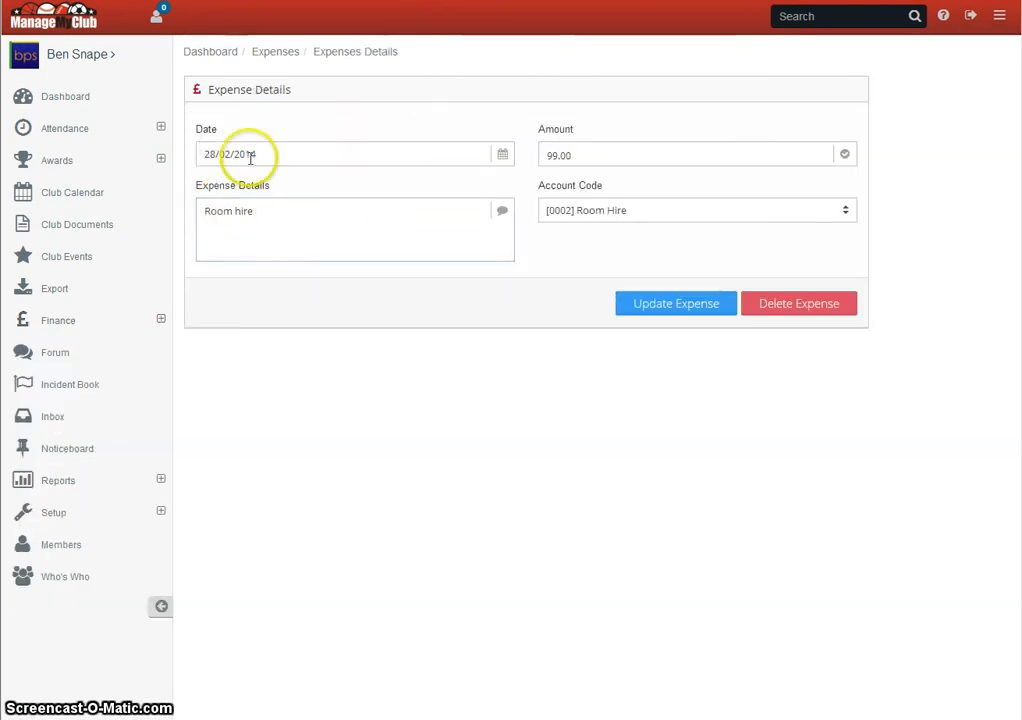
{"action": "left_click", "coordinate": [261, 210]}
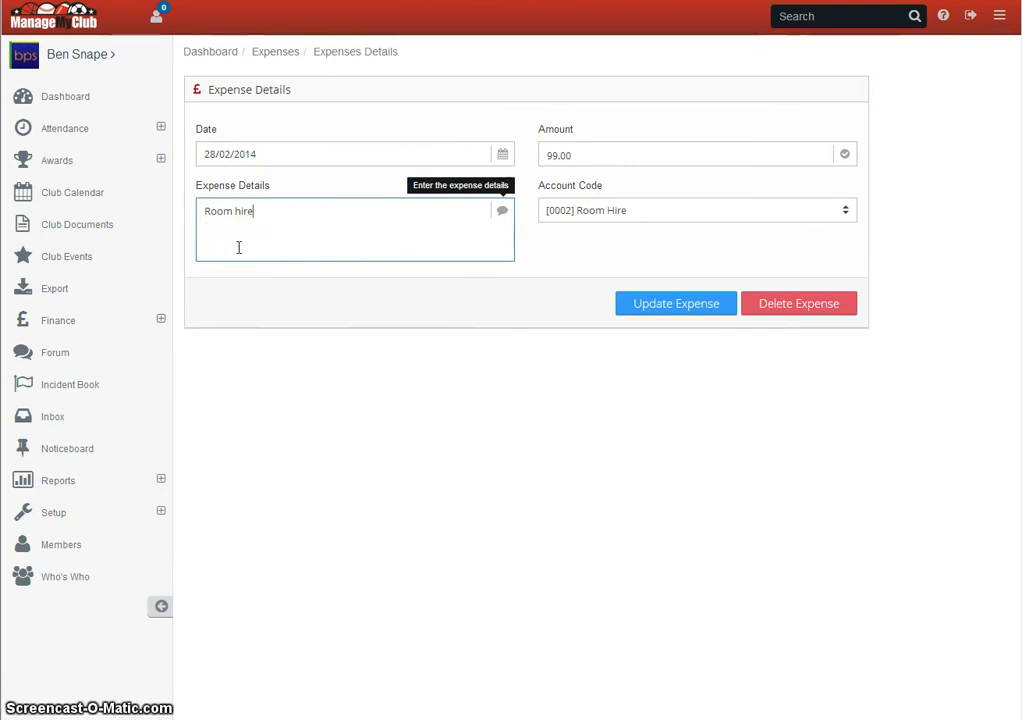
{"action": "left_click", "coordinate": [792, 305]}
{"action": "left_click", "coordinate": [734, 331]}
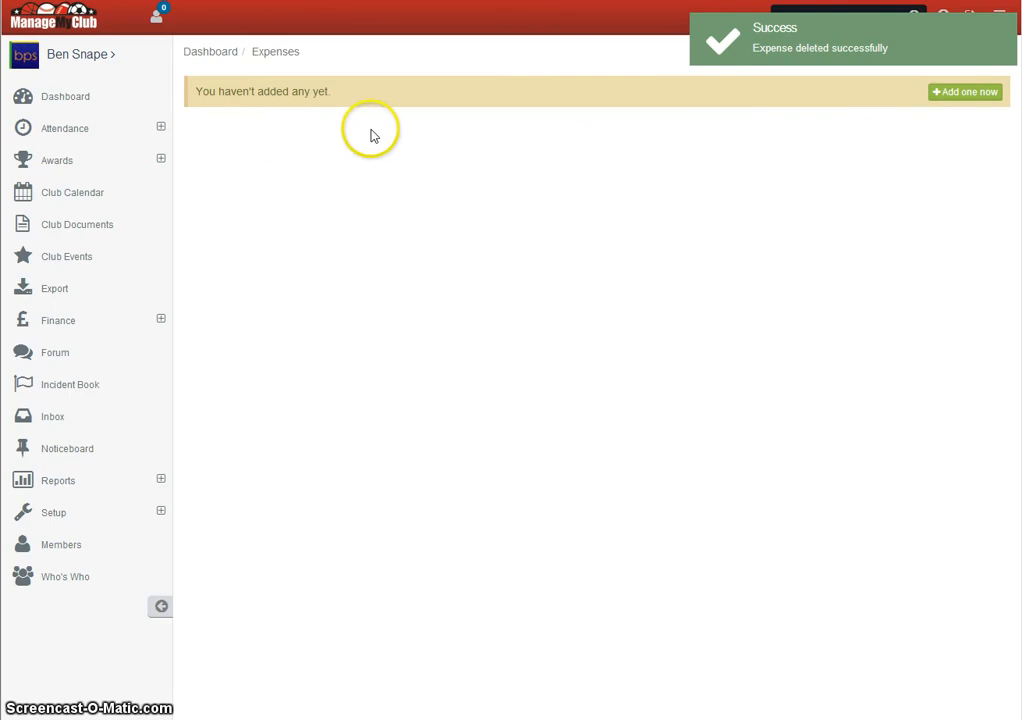
- Open the Current Account bank statement for February 2014 and check the reconciliation status of its room hire transaction
{"action": "left_click", "coordinate": [58, 322]}
{"action": "left_click", "coordinate": [66, 350]}
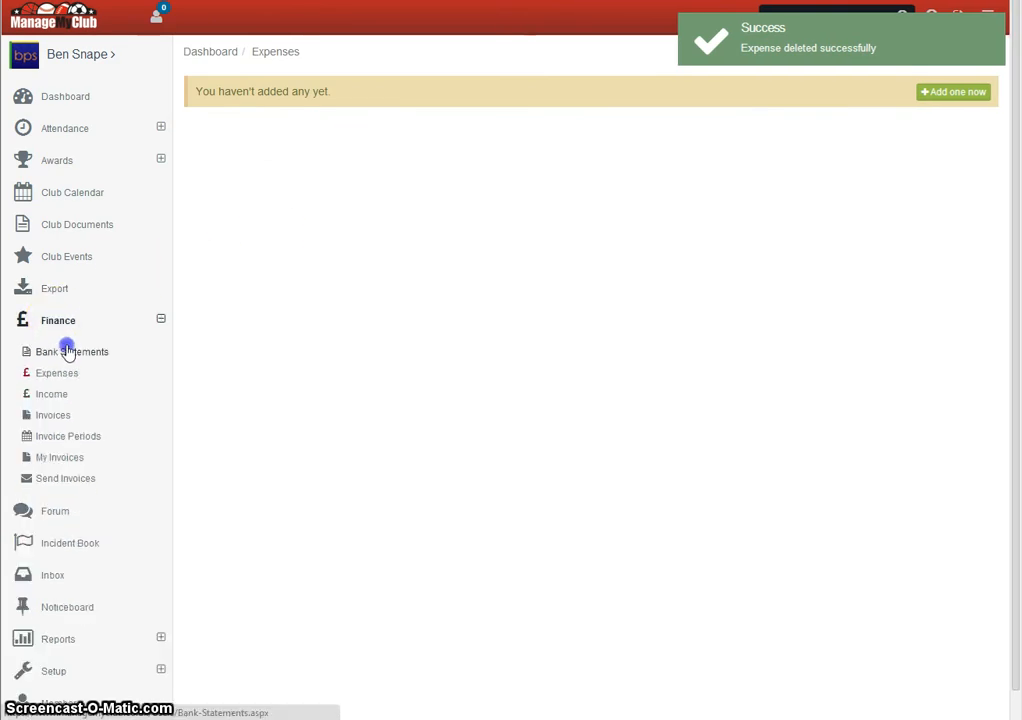
{"action": "left_click", "coordinate": [204, 144]}
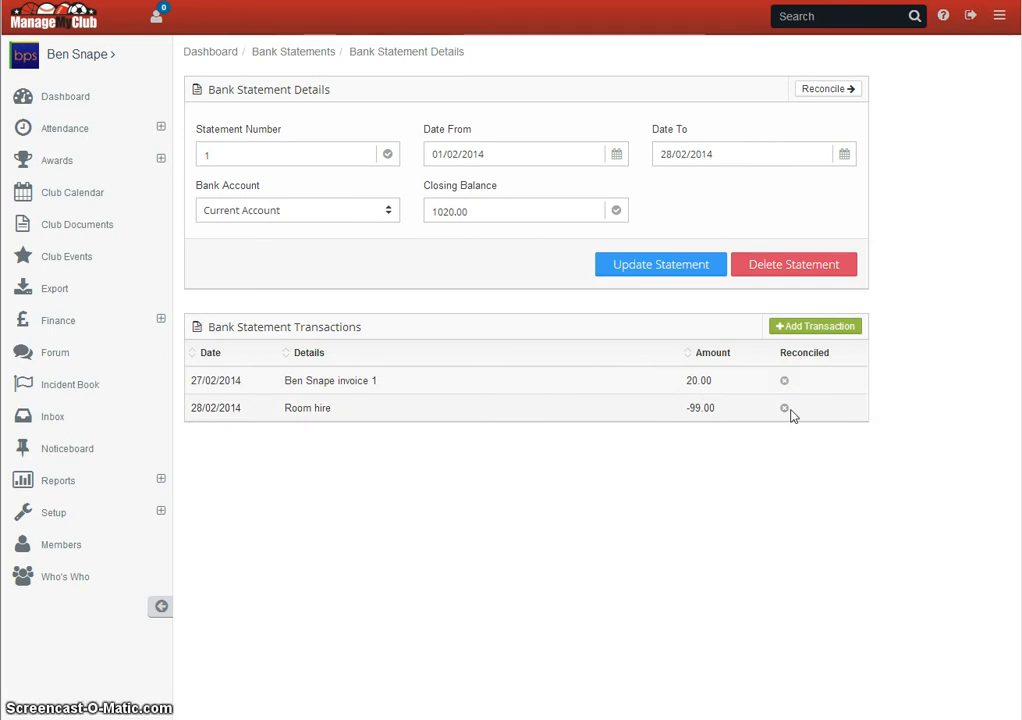
- Start a new expense in the expenses list with the date 28/02/2014 and an amount of 99
{"action": "left_click", "coordinate": [58, 320]}
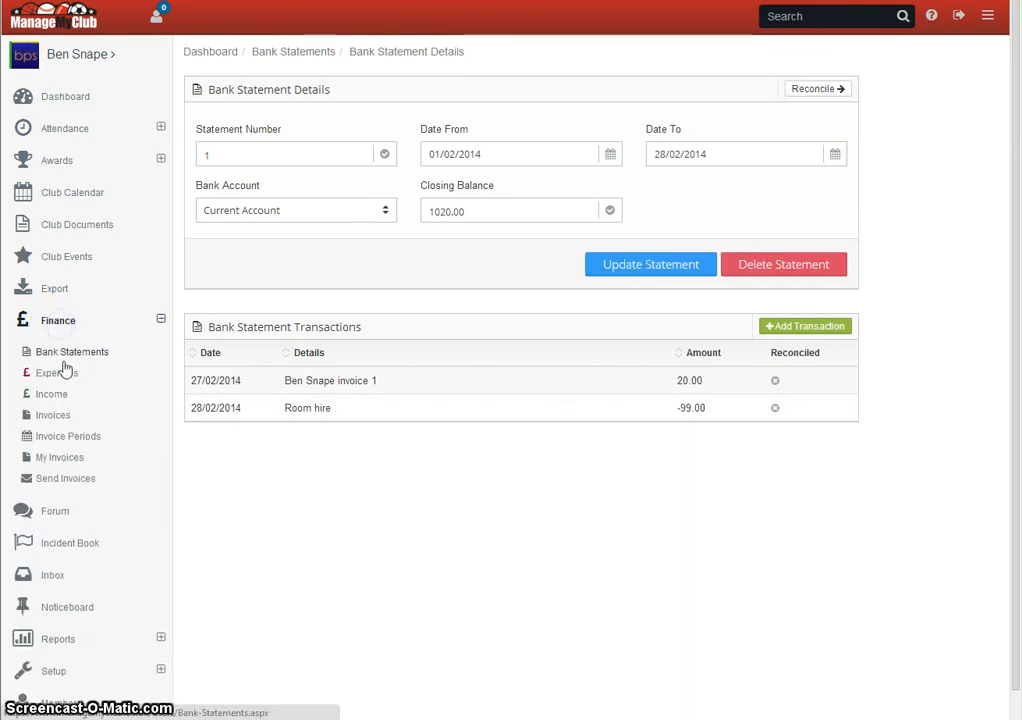
{"action": "left_click", "coordinate": [63, 374]}
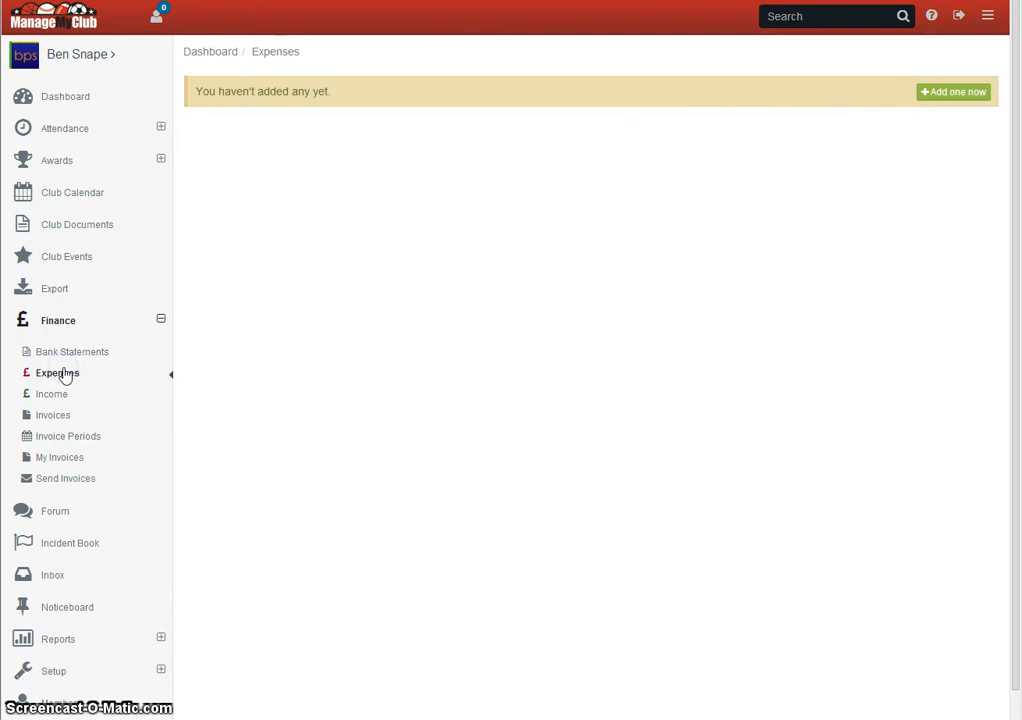
{"action": "left_click", "coordinate": [965, 96]}
{"action": "left_click", "coordinate": [342, 152]}
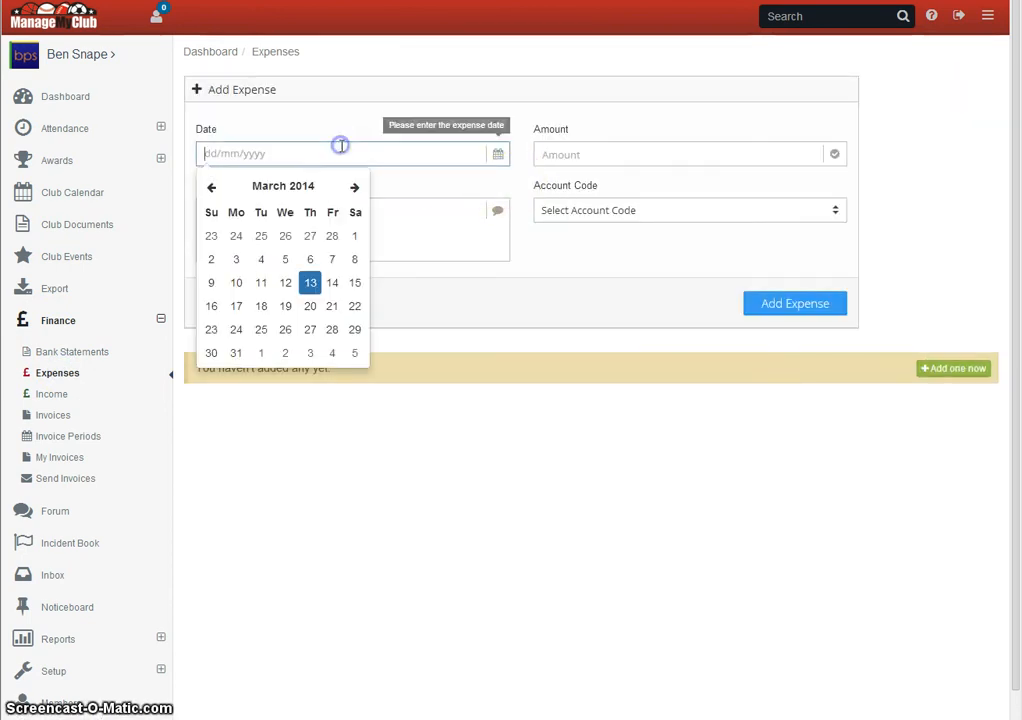
{"action": "left_click", "coordinate": [211, 187]}
{"action": "left_click", "coordinate": [331, 330]}
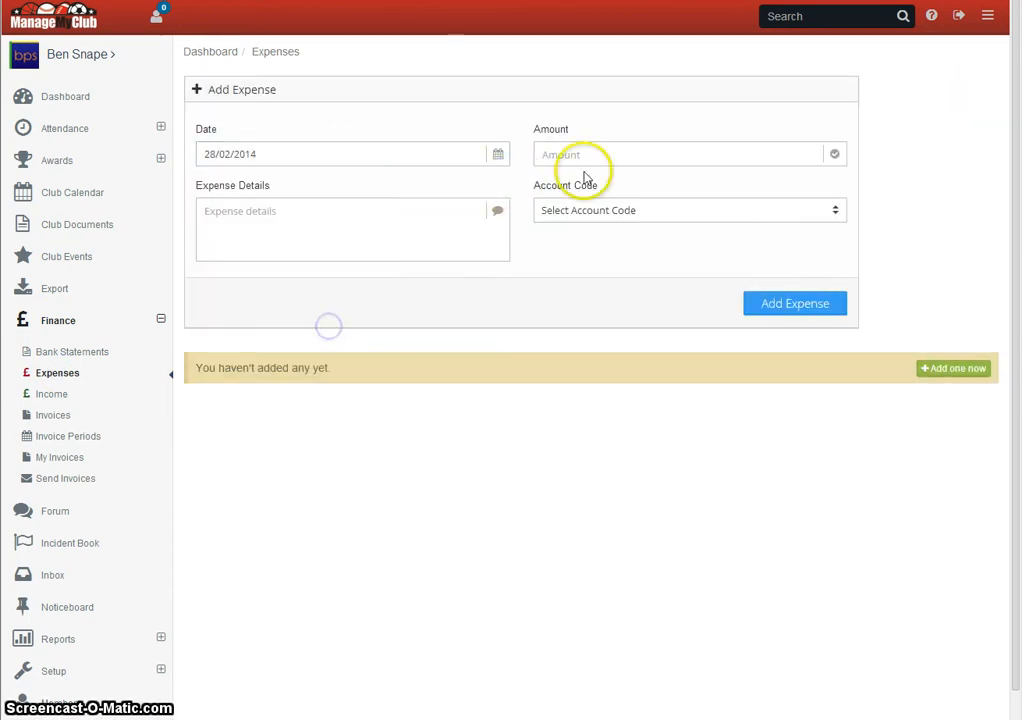
{"action": "left_click", "coordinate": [586, 154]}
{"action": "type", "text": "99"}
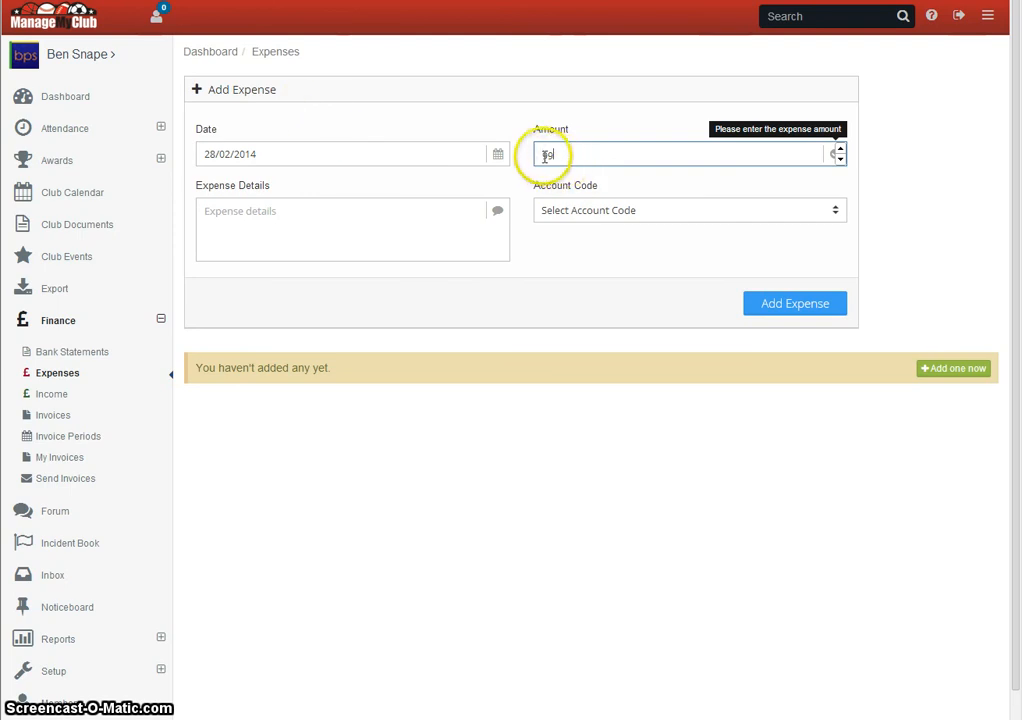
- Enter Room hire as the expense details, assign the account code [0002] Room Hire and add the expense
{"action": "left_click", "coordinate": [303, 236]}
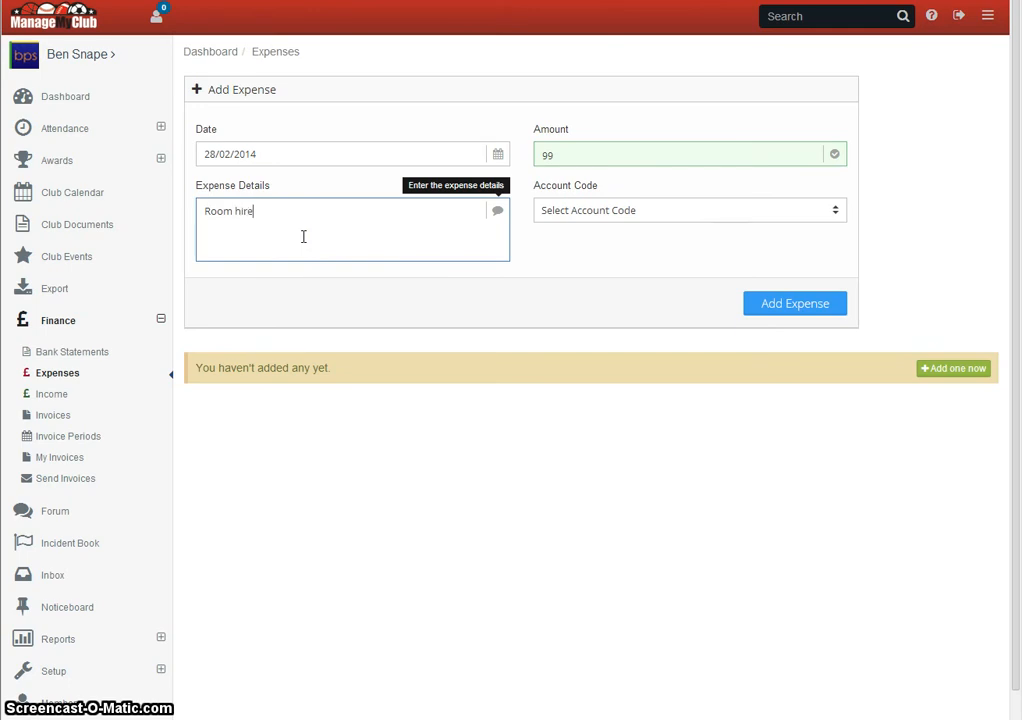
{"action": "left_click", "coordinate": [582, 210]}
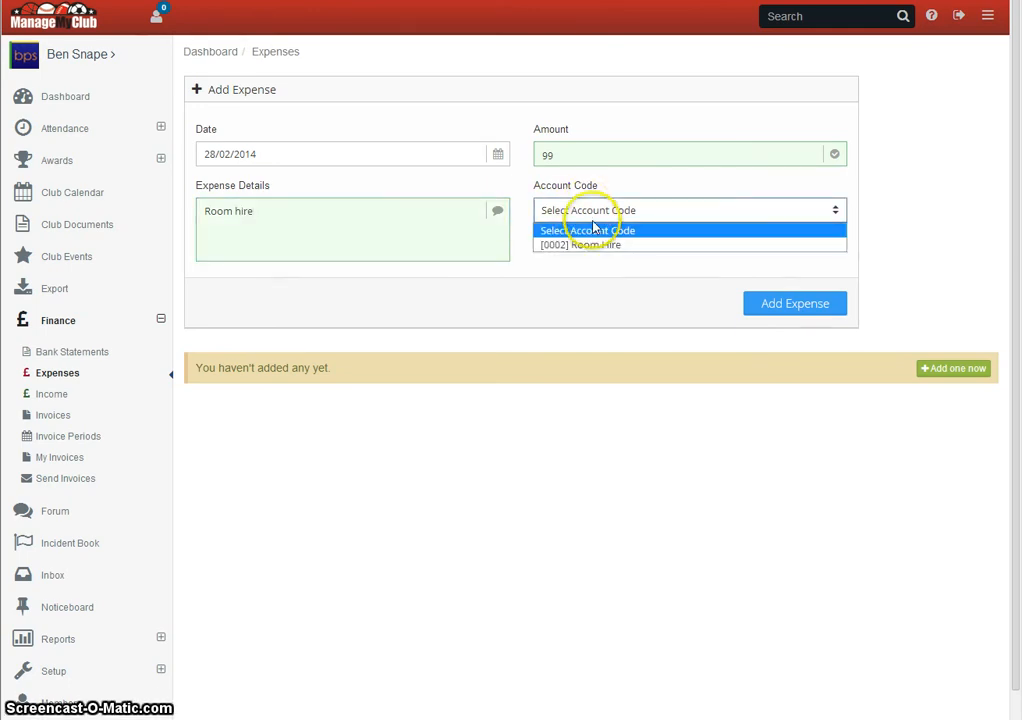
{"action": "left_click", "coordinate": [600, 244]}
{"action": "left_click", "coordinate": [798, 303]}
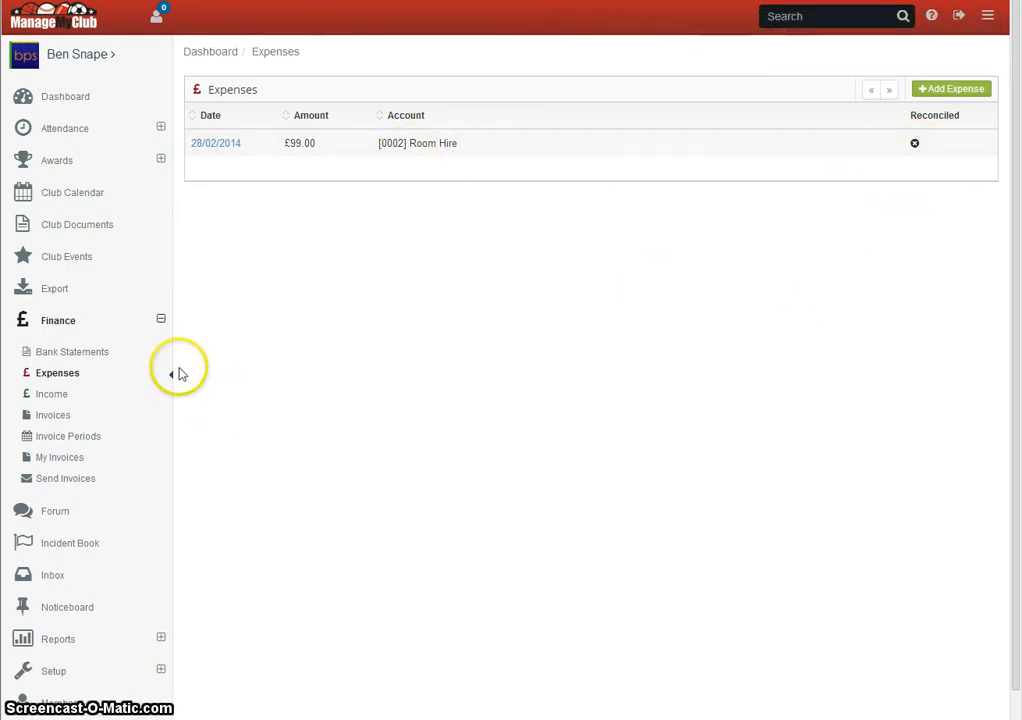
- Reconcile the Current Account statement's room hire transaction by matching it to the existing expense 28/02/2014 £99.00 Room hire
{"action": "left_click", "coordinate": [75, 354]}
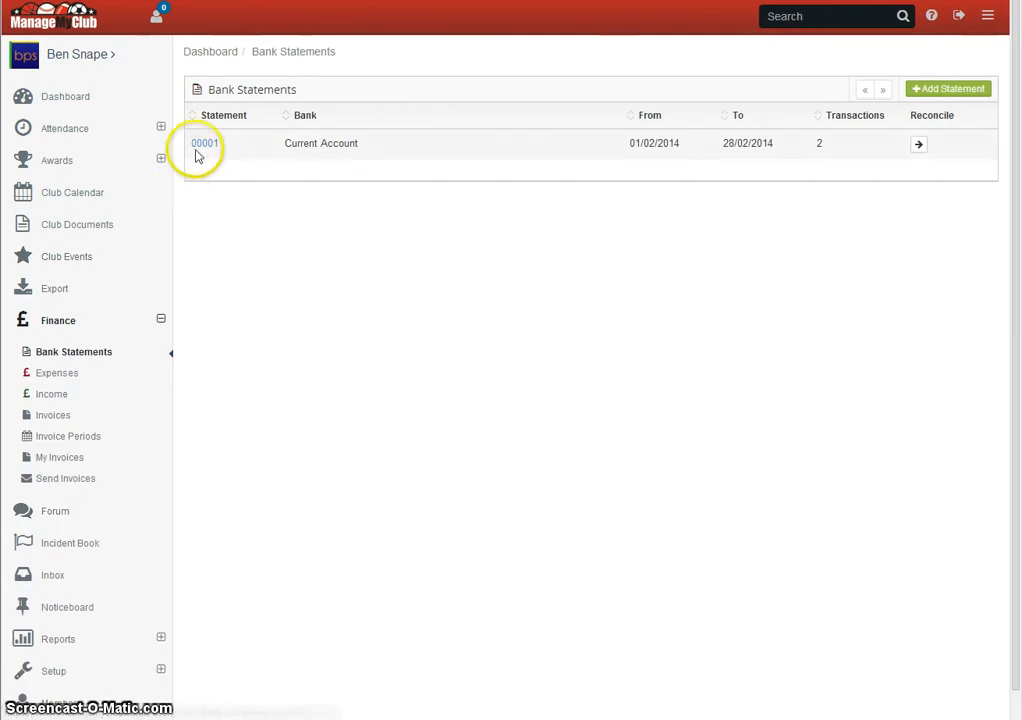
{"action": "left_click", "coordinate": [200, 143]}
{"action": "left_click", "coordinate": [826, 89]}
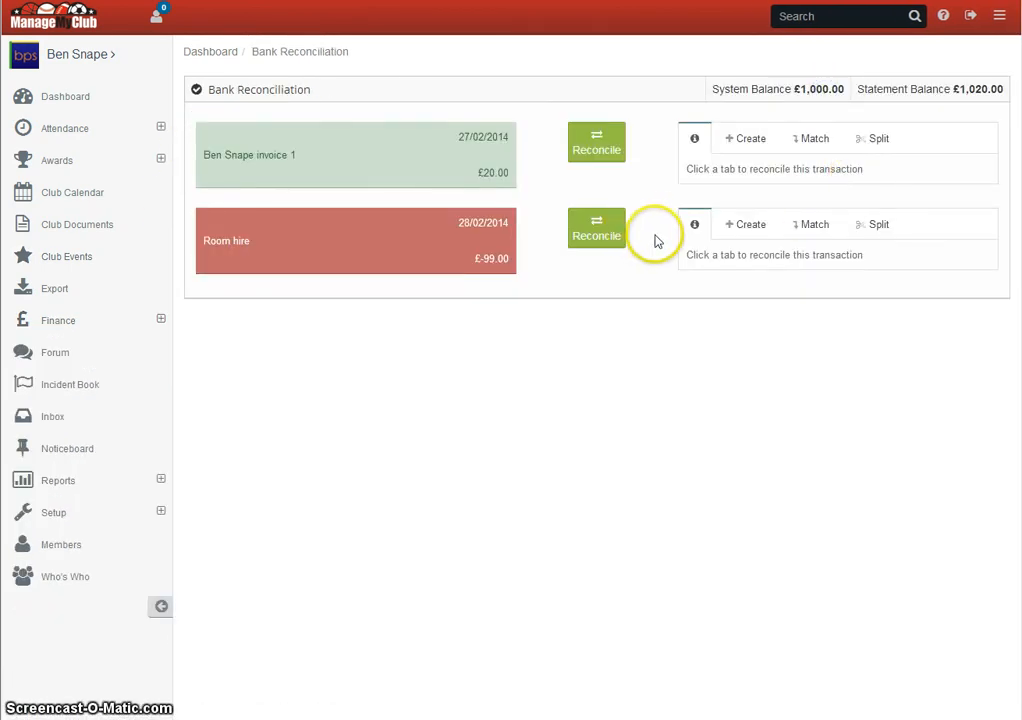
{"action": "left_click", "coordinate": [818, 228]}
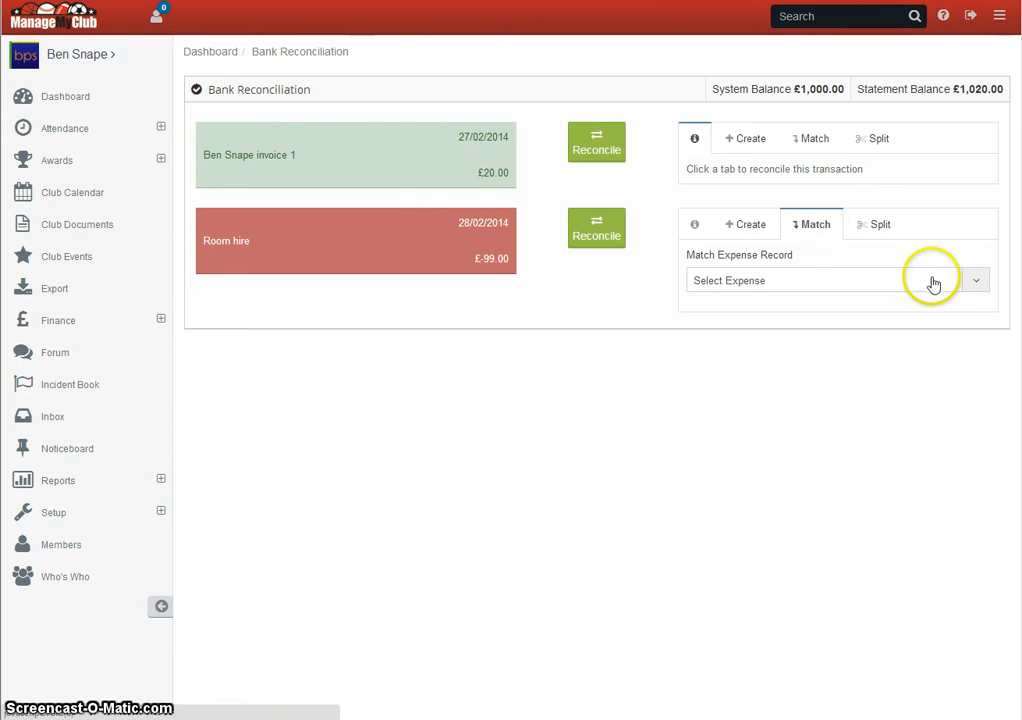
{"action": "left_click", "coordinate": [973, 284]}
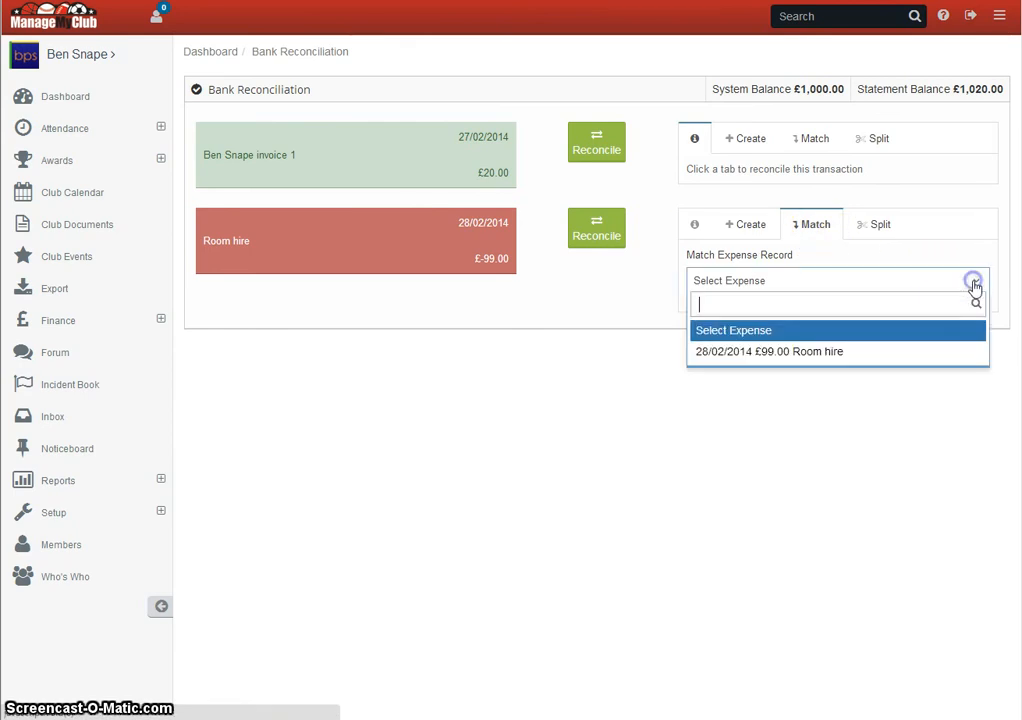
{"action": "left_click", "coordinate": [820, 355]}
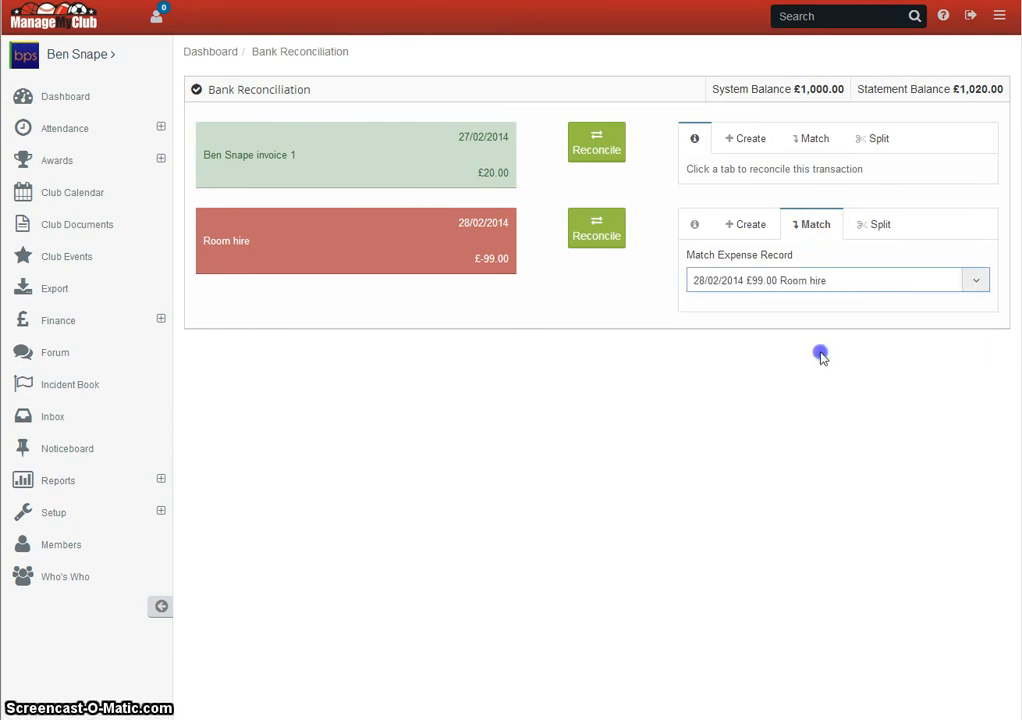
{"action": "left_click", "coordinate": [589, 232]}
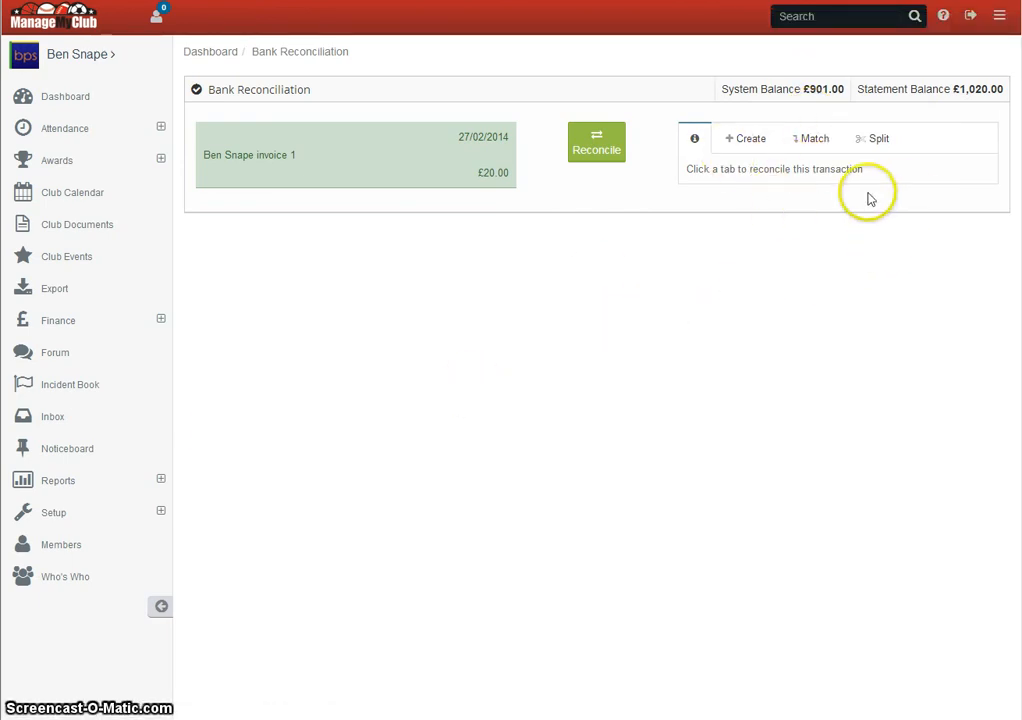
- Check the reconciled status of the room hire expense in the expenses list
{"action": "left_click", "coordinate": [75, 320]}
{"action": "left_click", "coordinate": [70, 376]}
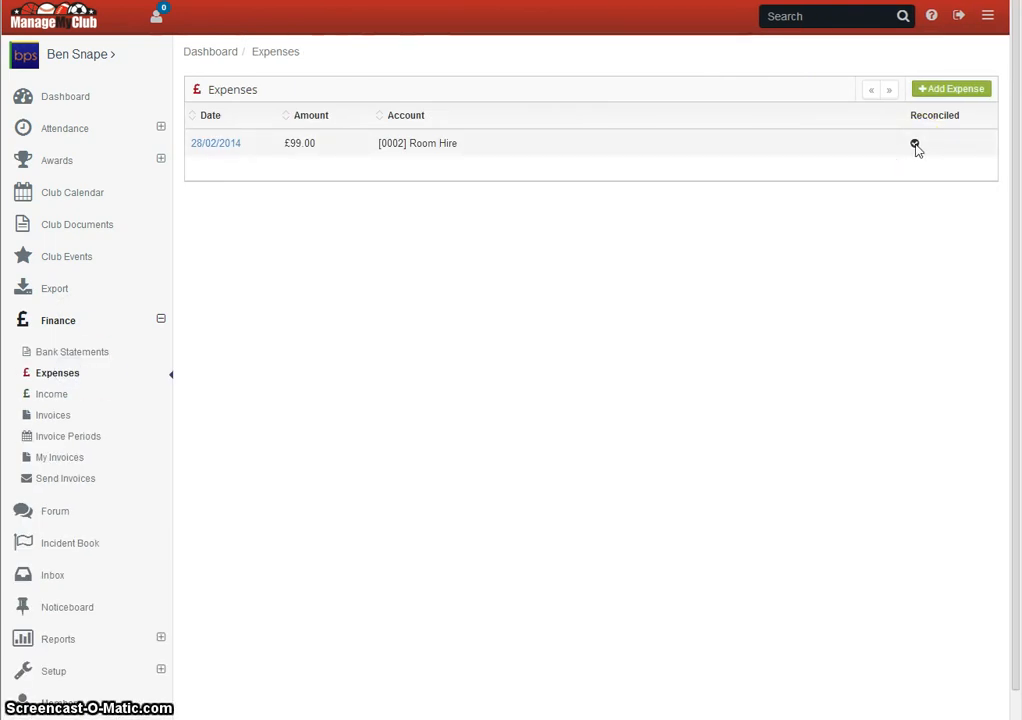
{"action": "left_click", "coordinate": [312, 331]}
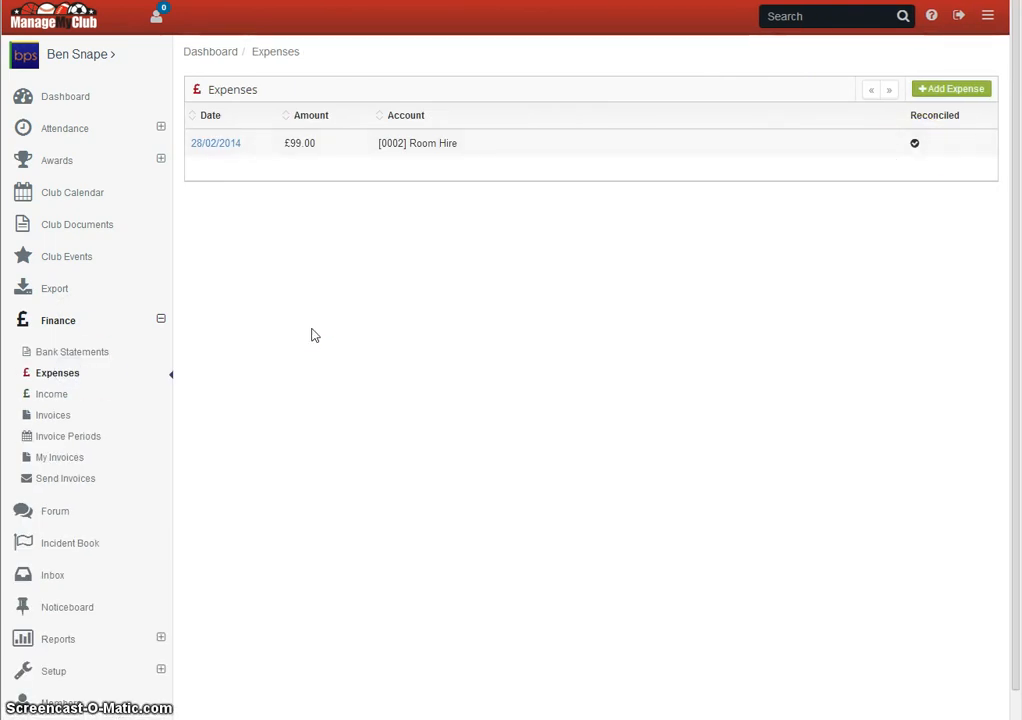